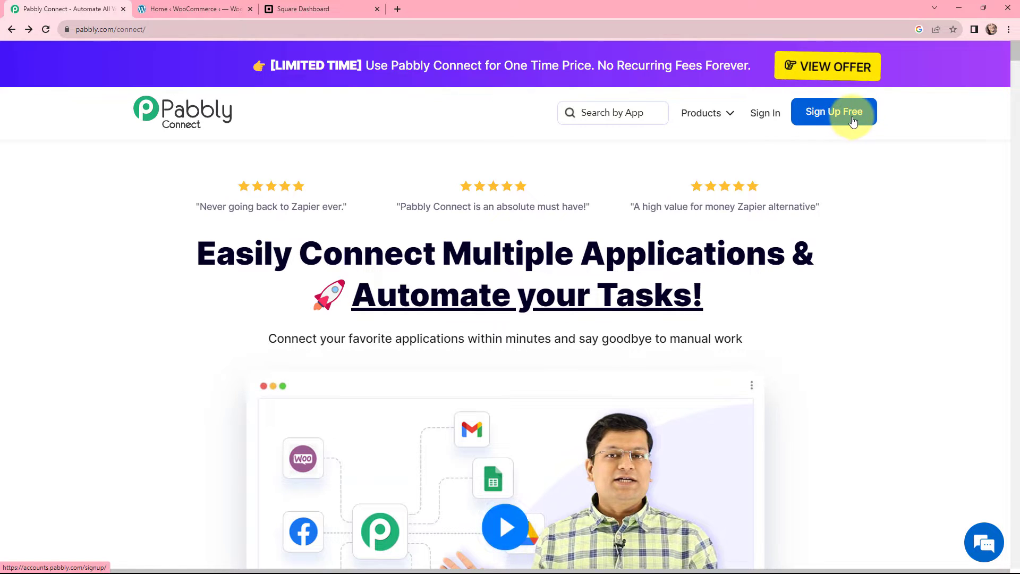
# Step: Sign in to Pabbly Connect and create a workflow named 'Create Square Customer for WooCommerce Order'
pyautogui.click(769, 116)
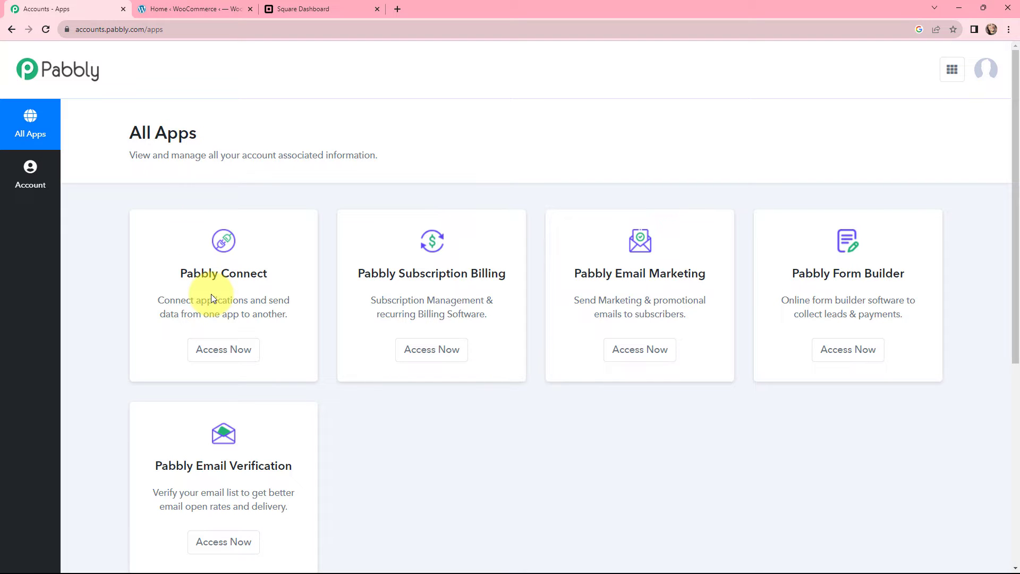
pyautogui.click(205, 351)
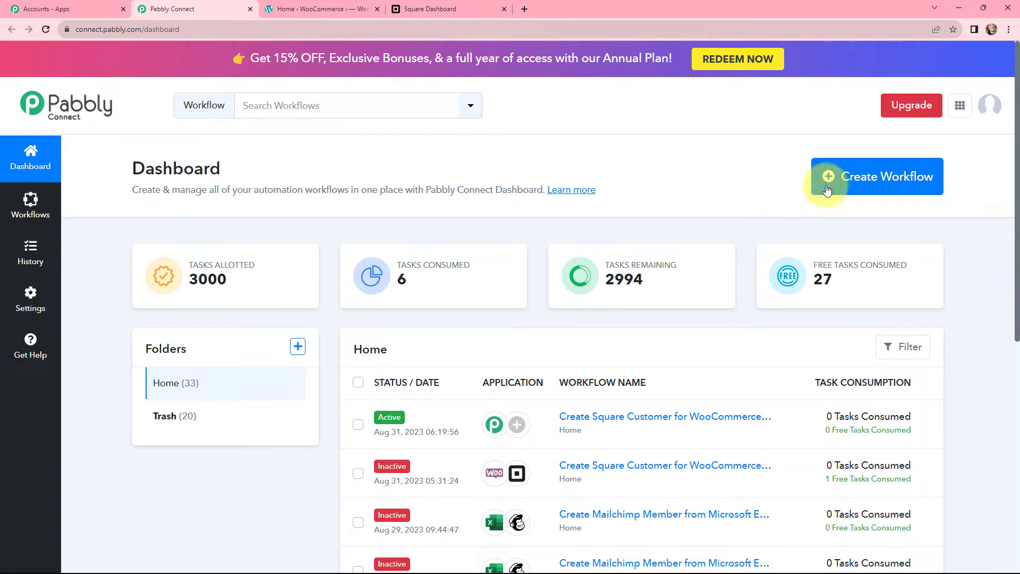
pyautogui.click(870, 181)
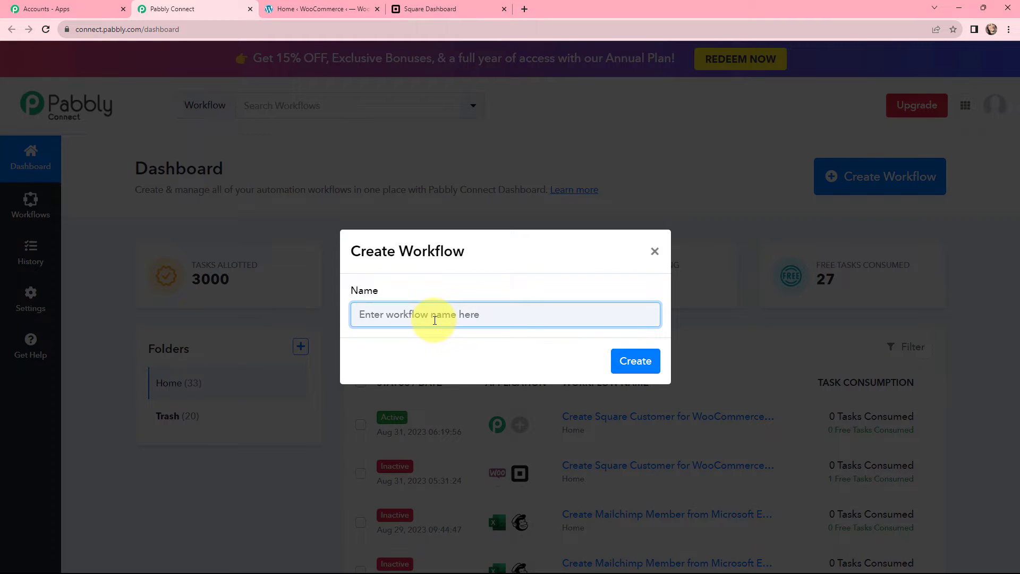
pyautogui.write('Create Square Customer for WooCommerce Order')
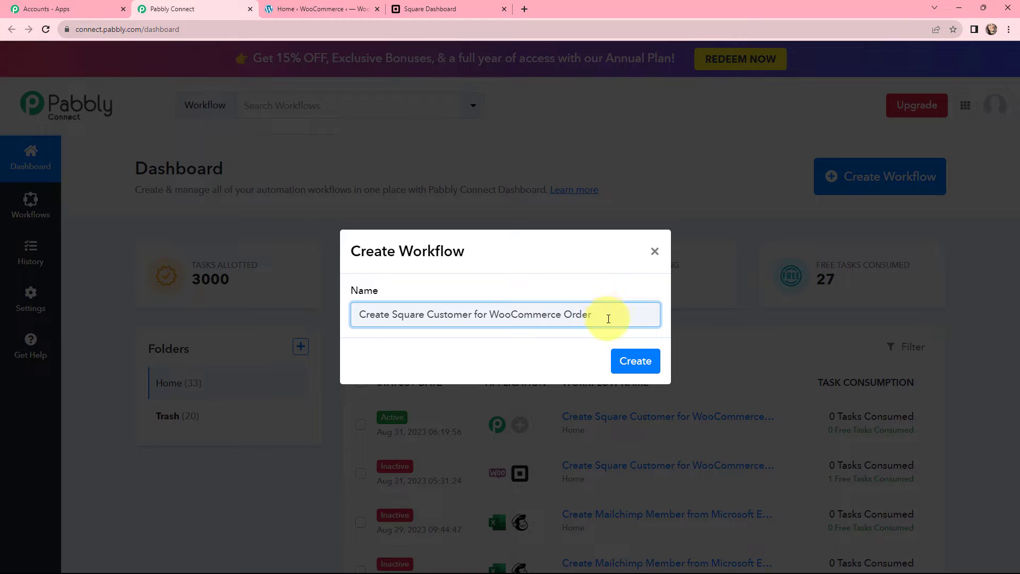
pyautogui.click(635, 361)
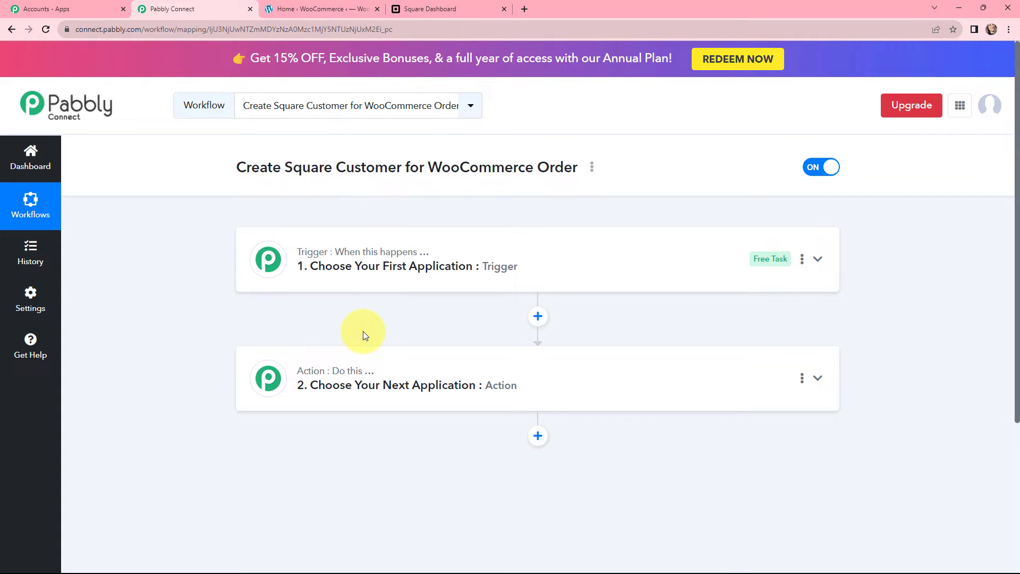
# Step: Search 'wooc' and choose WooCommerce as the trigger app
pyautogui.moveTo(373, 260)
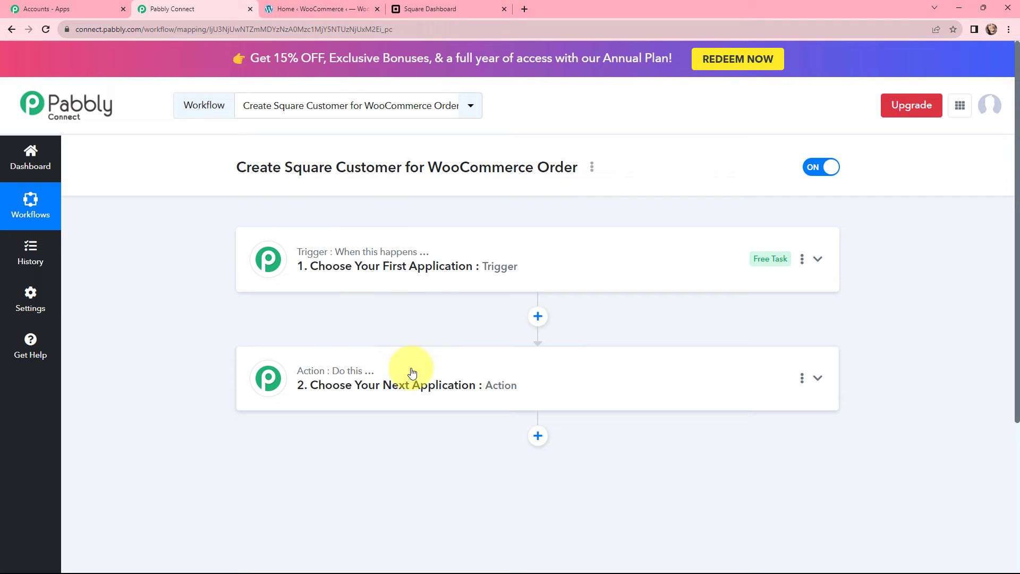
pyautogui.click(406, 261)
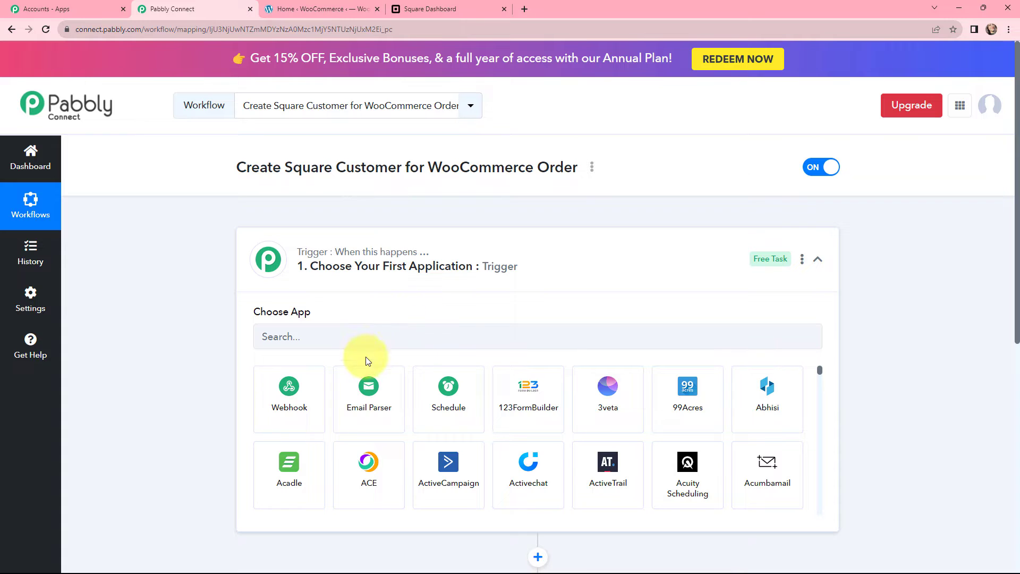
pyautogui.click(371, 337)
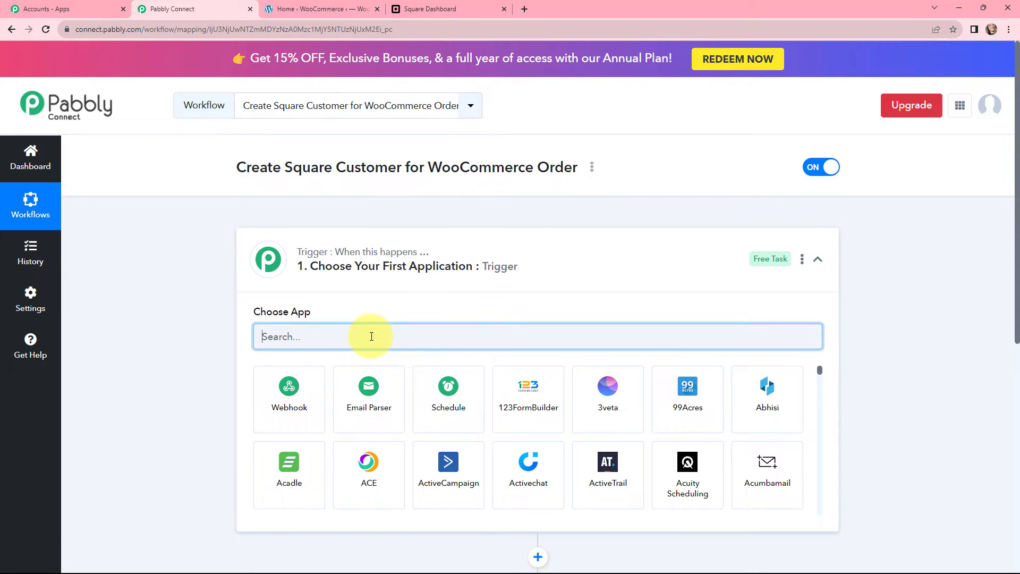
pyautogui.write('wooc')
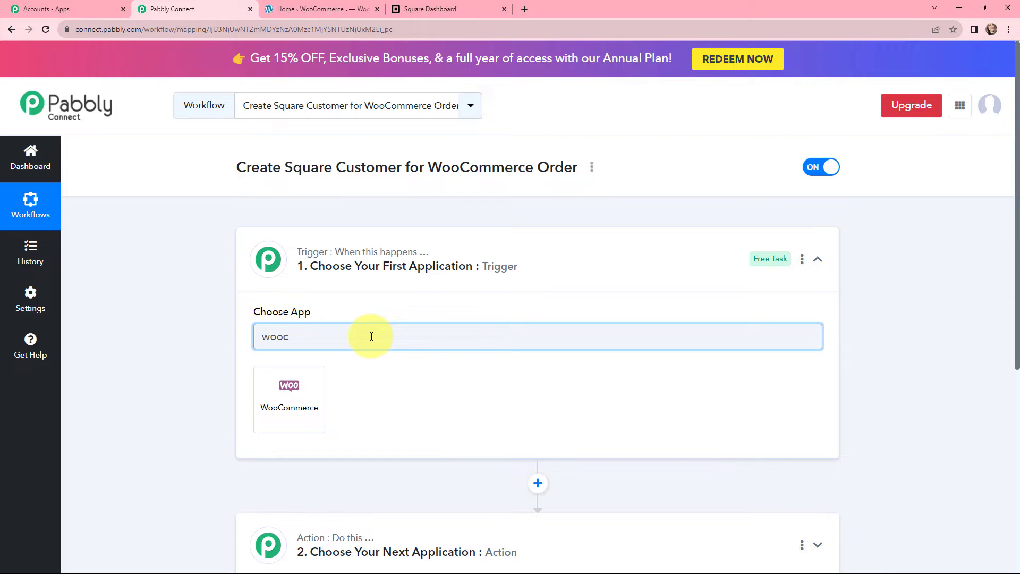
pyautogui.click(317, 380)
# Step: Set the trigger event to New Order Created and select its webhook setup instructions
pyautogui.scroll(-1, 340, 329)
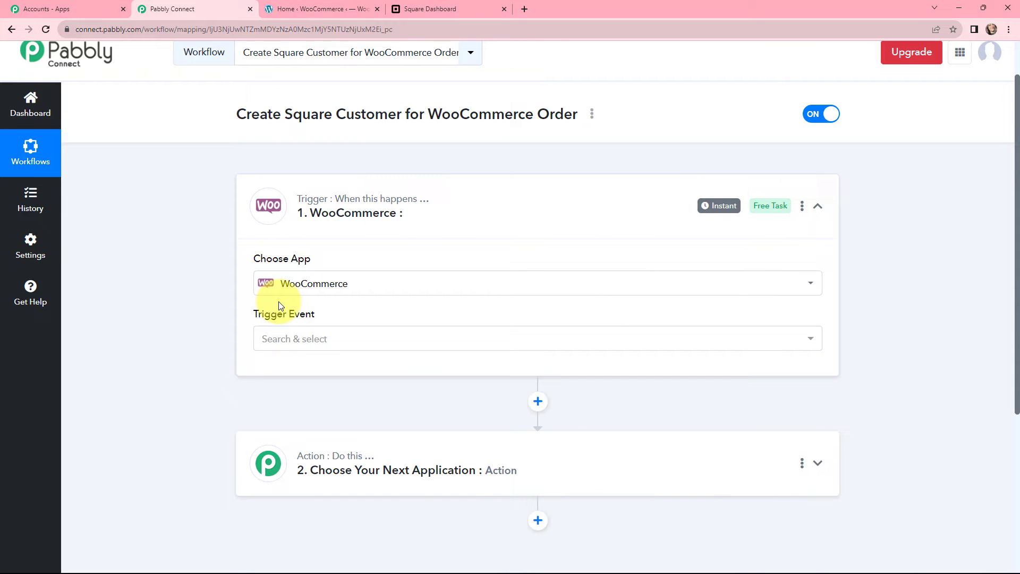
pyautogui.click(303, 338)
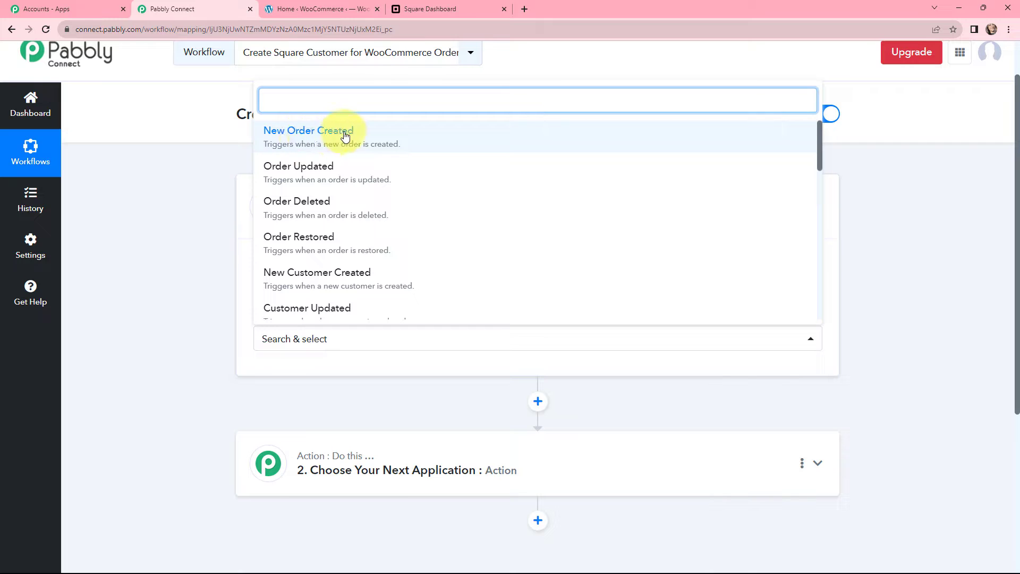
pyautogui.click(407, 141)
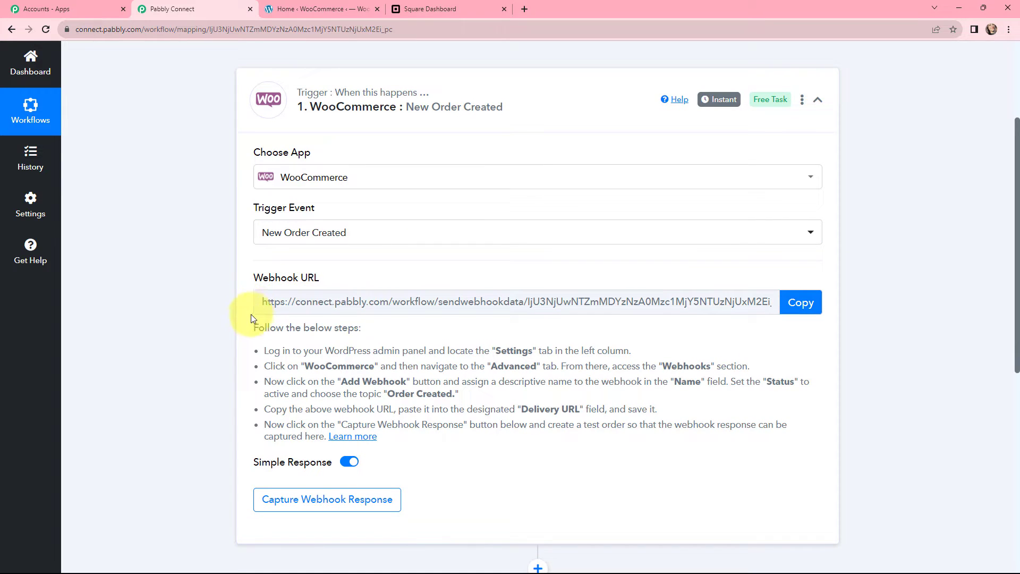
pyautogui.moveTo(247, 333); pyautogui.dragTo(500, 440)
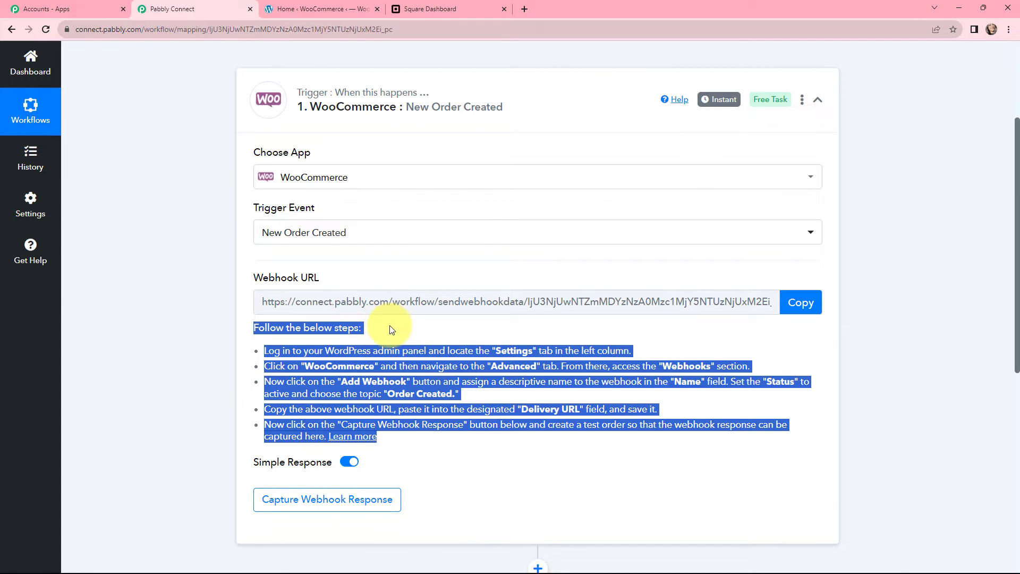
pyautogui.hotkey('ctrl', 'Tab')
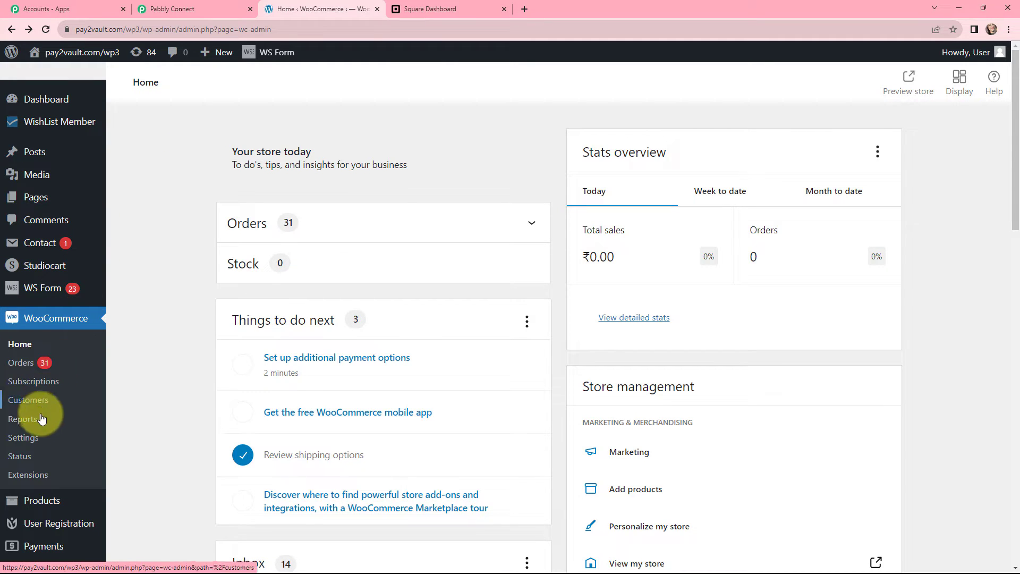
# Step: Go to WooCommerce Settings > Advanced > Webhooks and add a new webhook
pyautogui.click(29, 439)
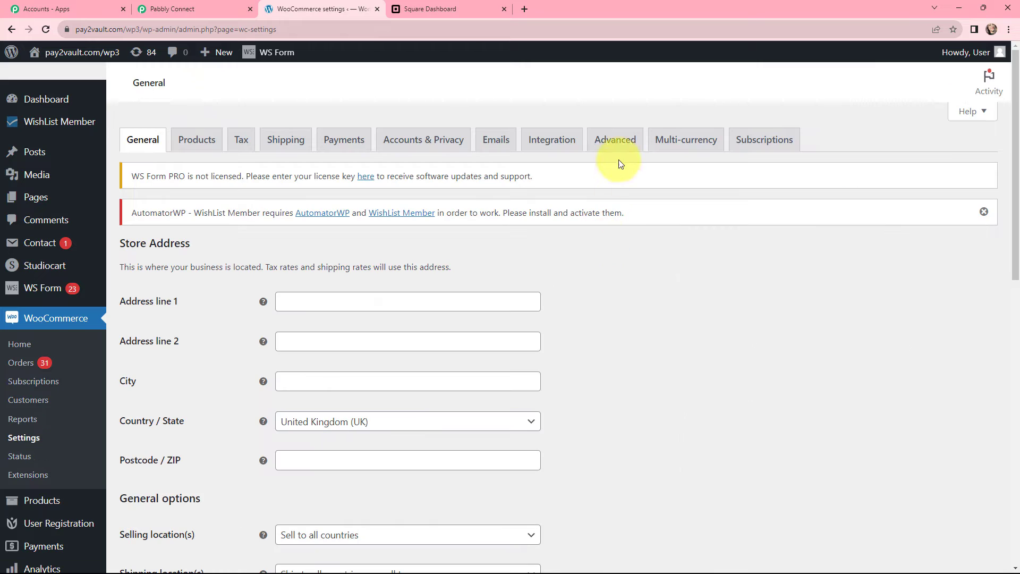
pyautogui.click(615, 140)
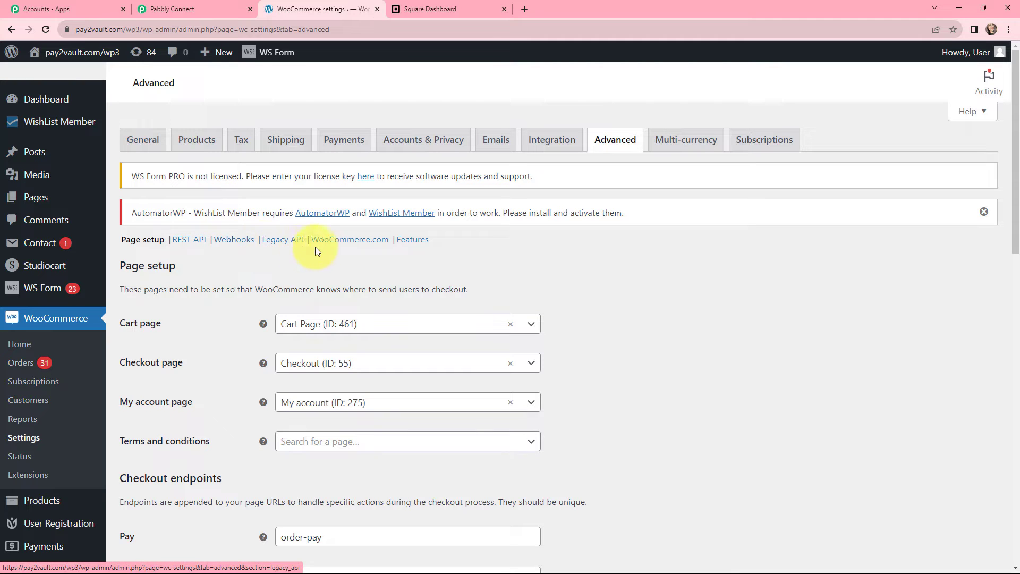
pyautogui.click(238, 241)
pyautogui.scroll(-1, 422, 272)
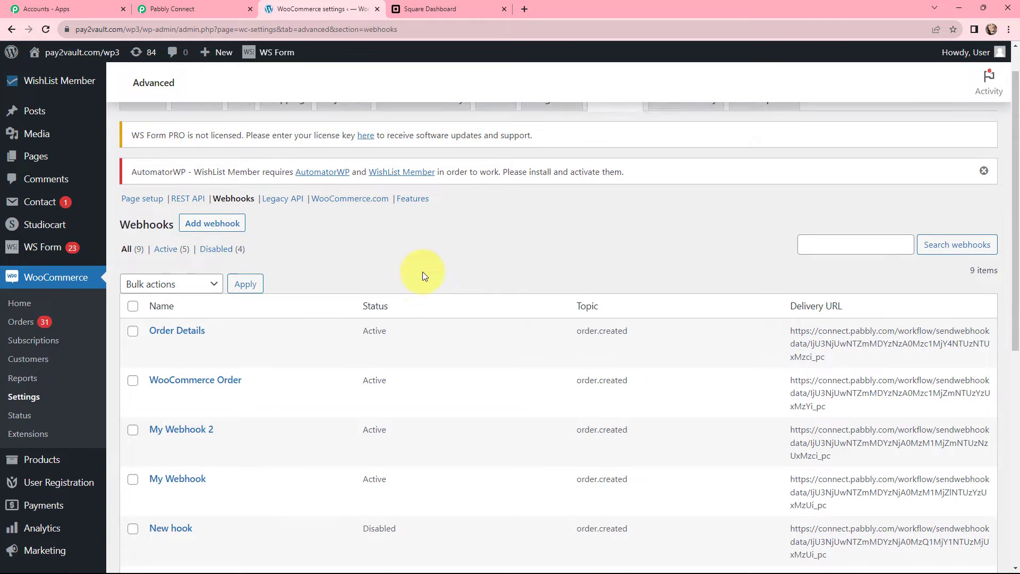
pyautogui.scroll(1, 424, 273)
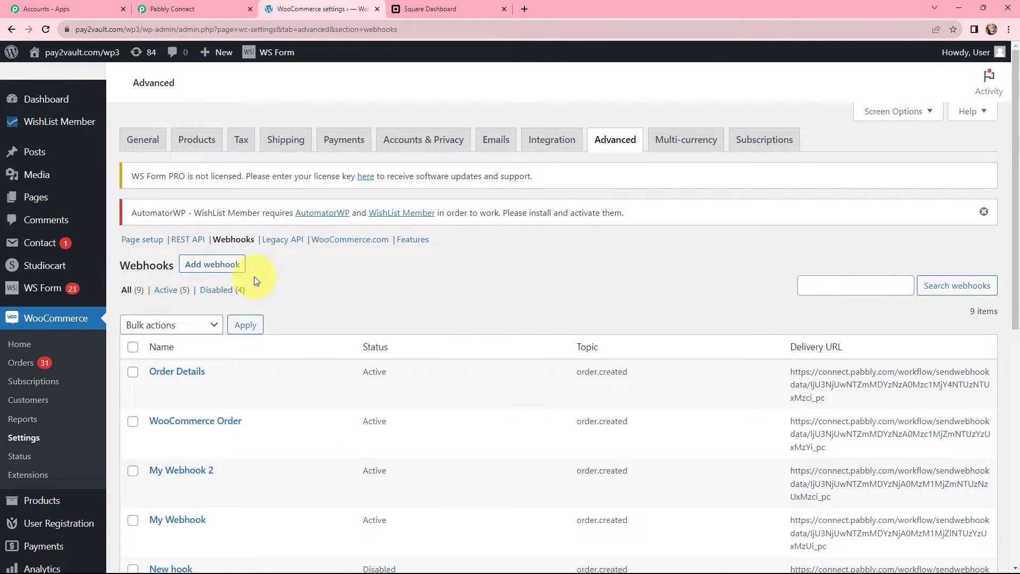
pyautogui.click(215, 265)
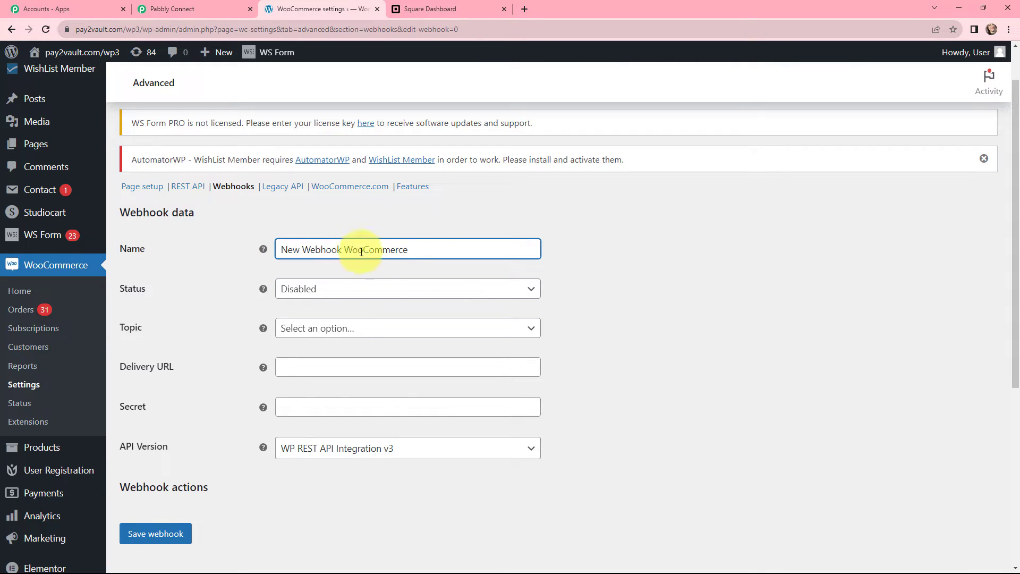
# Step: Set the new webhook's status to Active and its topic to Order created
pyautogui.click(387, 291)
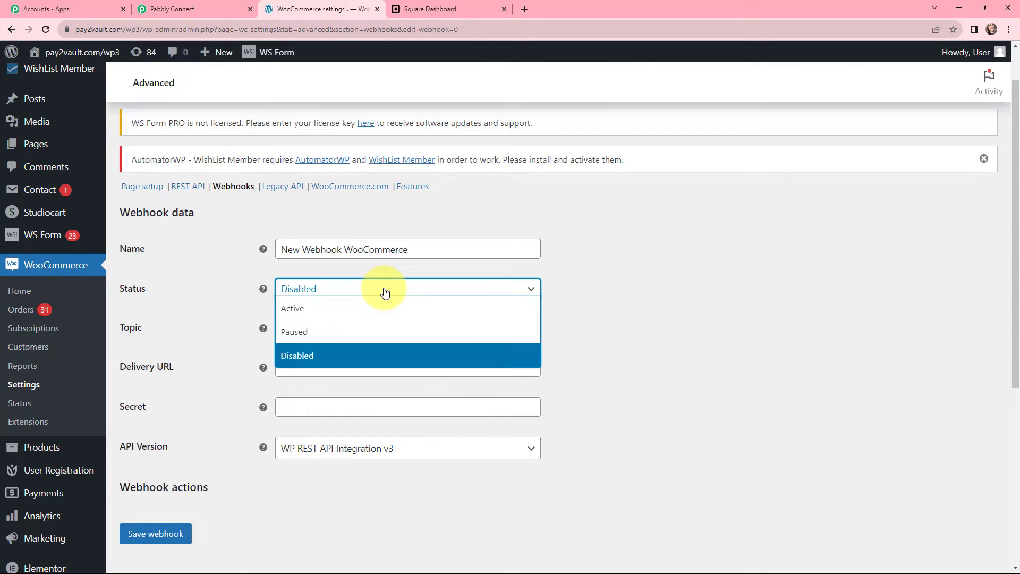
pyautogui.click(374, 303)
pyautogui.scroll(-1, 372, 298)
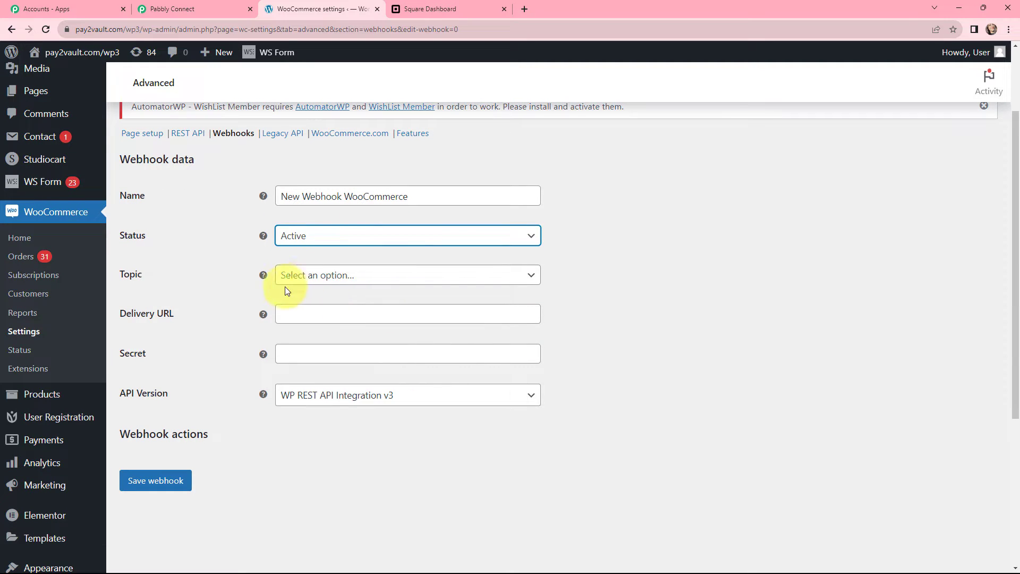
pyautogui.click(346, 279)
pyautogui.scroll(-3, 341, 353)
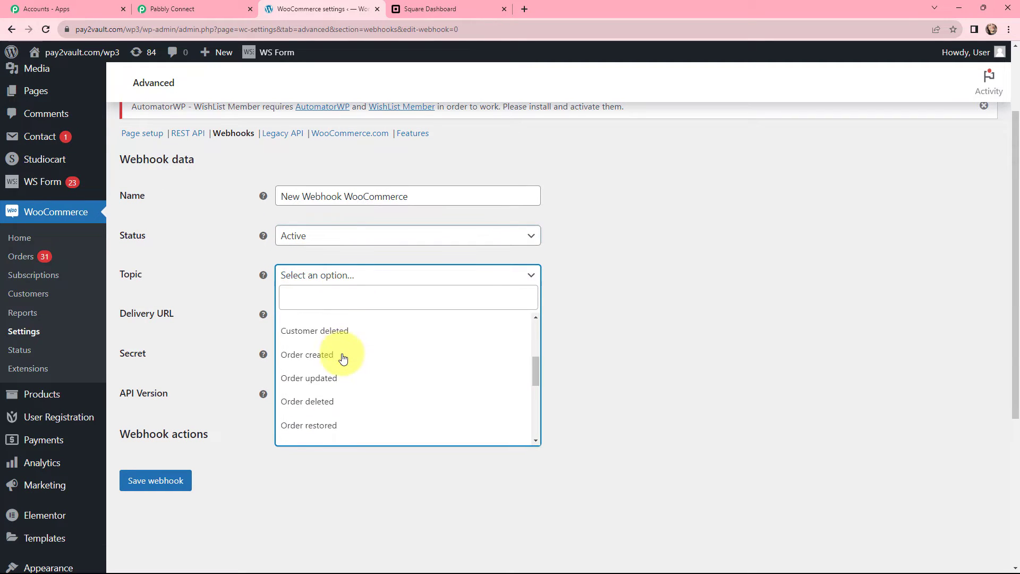
pyautogui.click(342, 353)
pyautogui.scroll(-1, 271, 274)
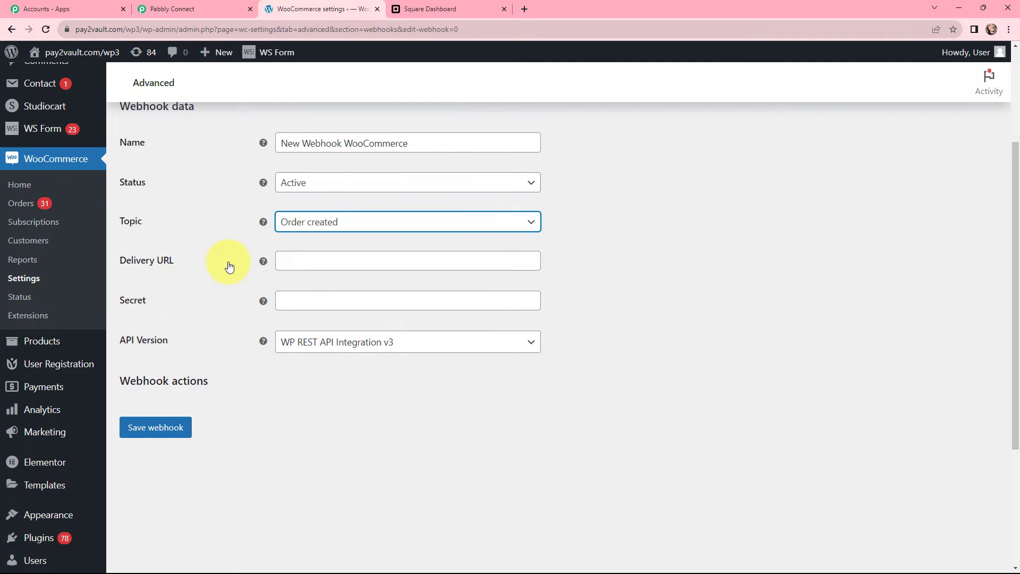
pyautogui.click(183, 8)
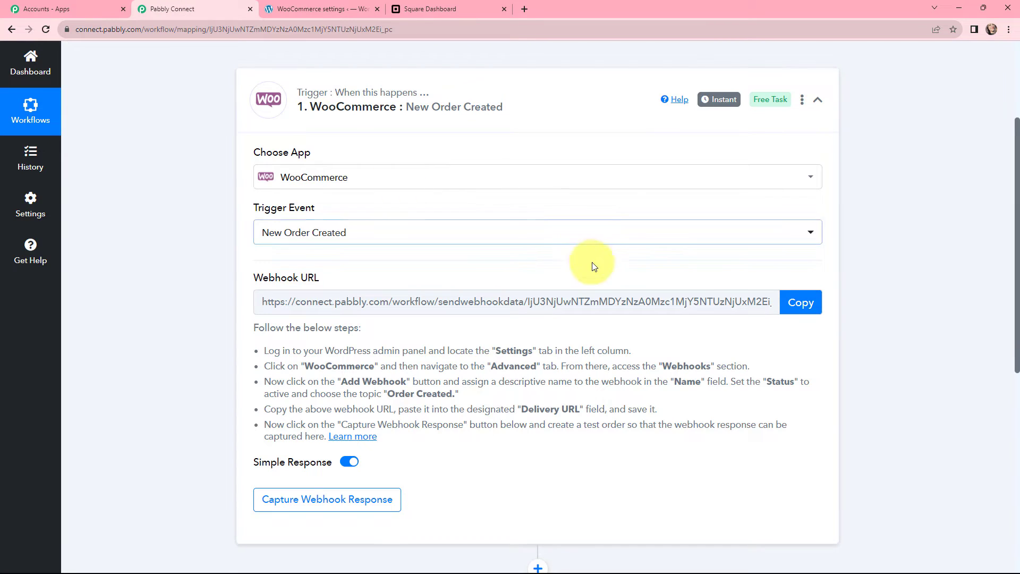
# Step: Copy the Pabbly webhook URL into the WooCommerce Delivery URL field and save the webhook
pyautogui.click(797, 303)
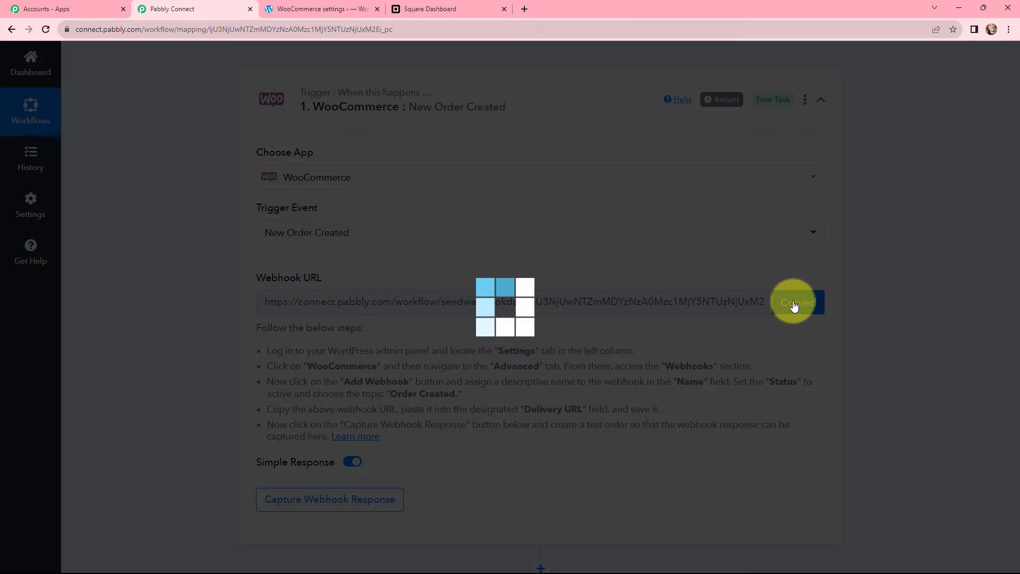
pyautogui.click(322, 9)
pyautogui.click(332, 259)
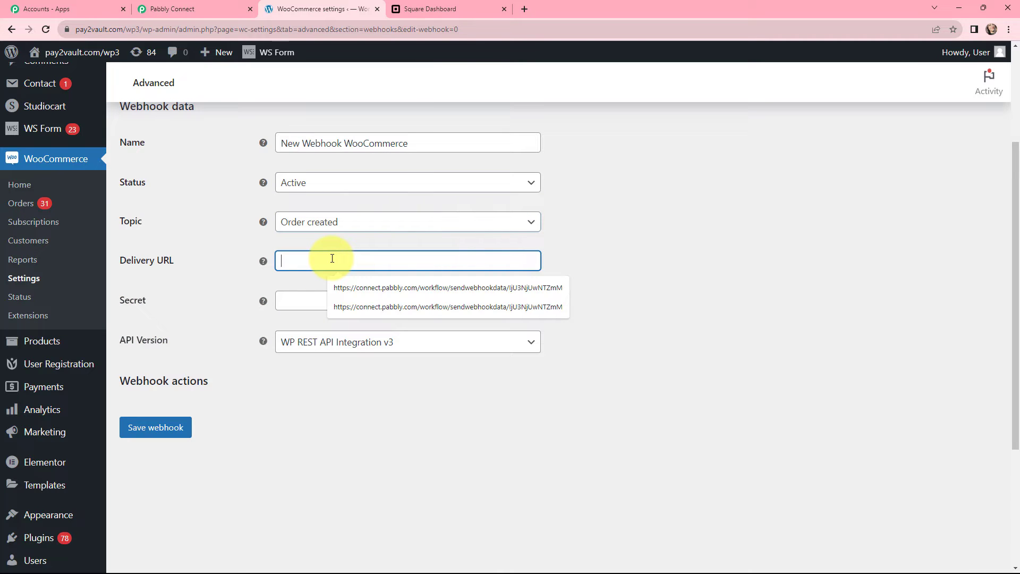
pyautogui.hotkey('ctrl', 'v')
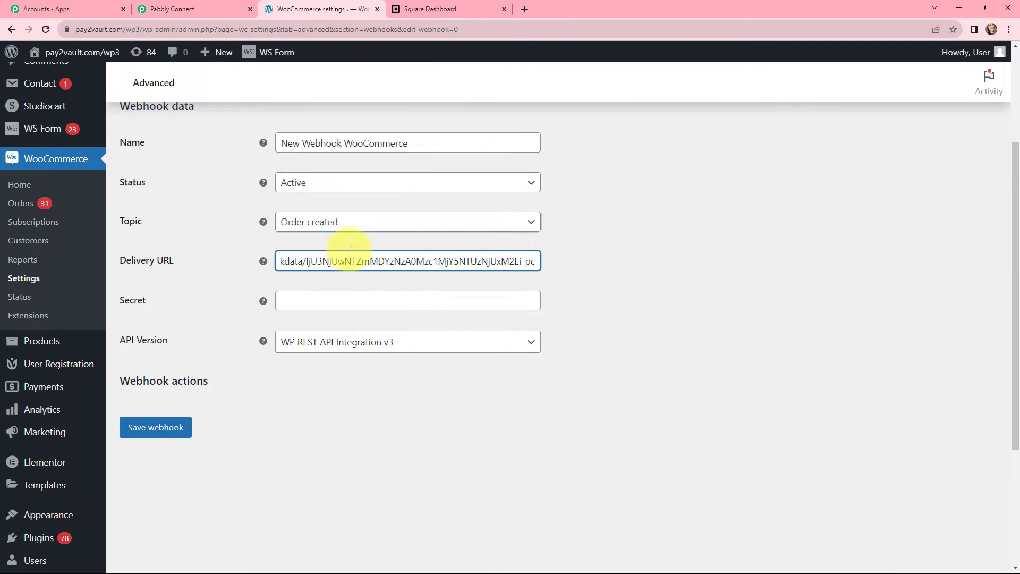
pyautogui.click(157, 427)
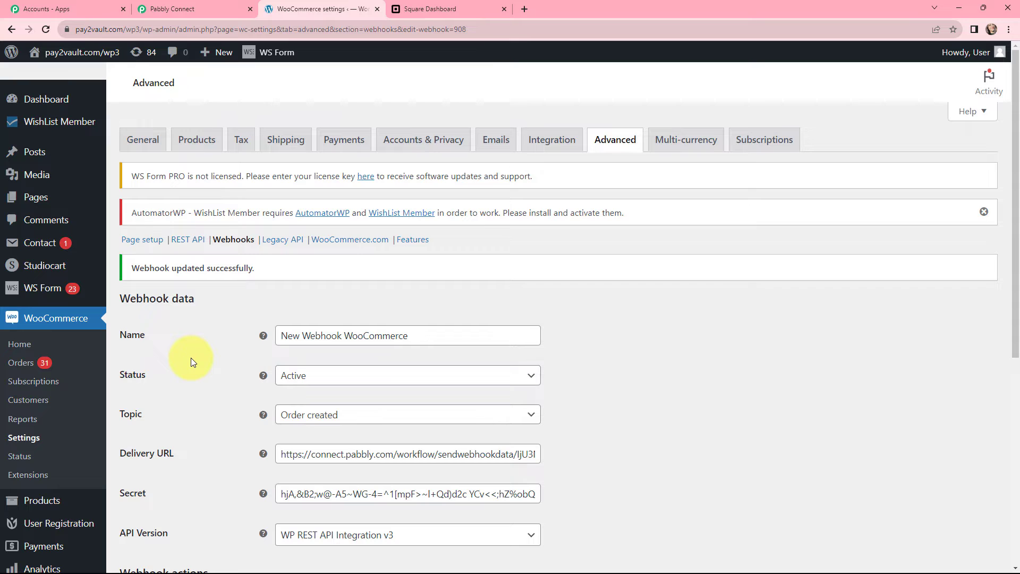
# Step: Re-capture the webhook response in Pabbly's trigger step, confirming with Yes
pyautogui.click(184, 8)
pyautogui.scroll(-1, 410, 166)
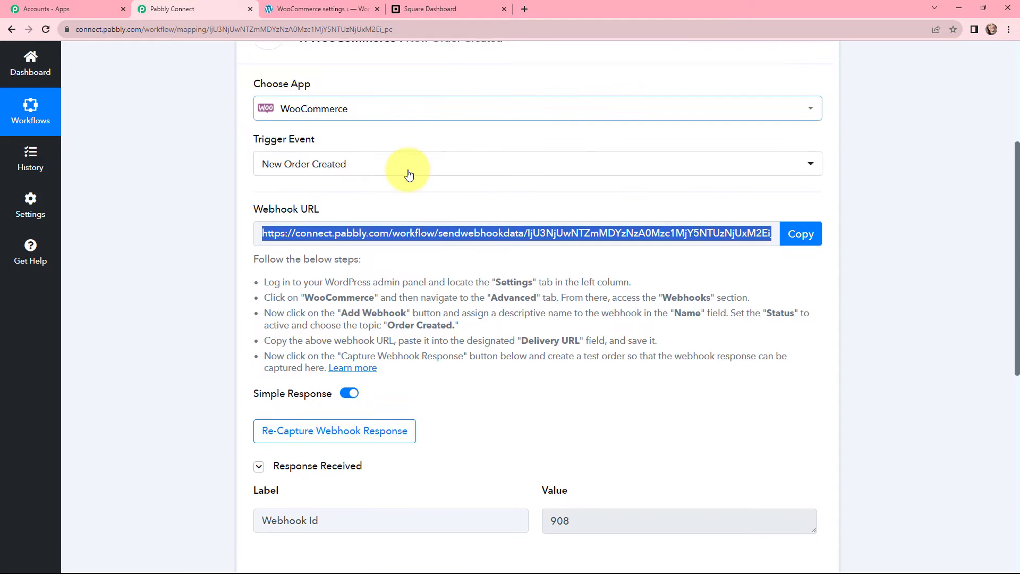
pyautogui.scroll(-1, 409, 174)
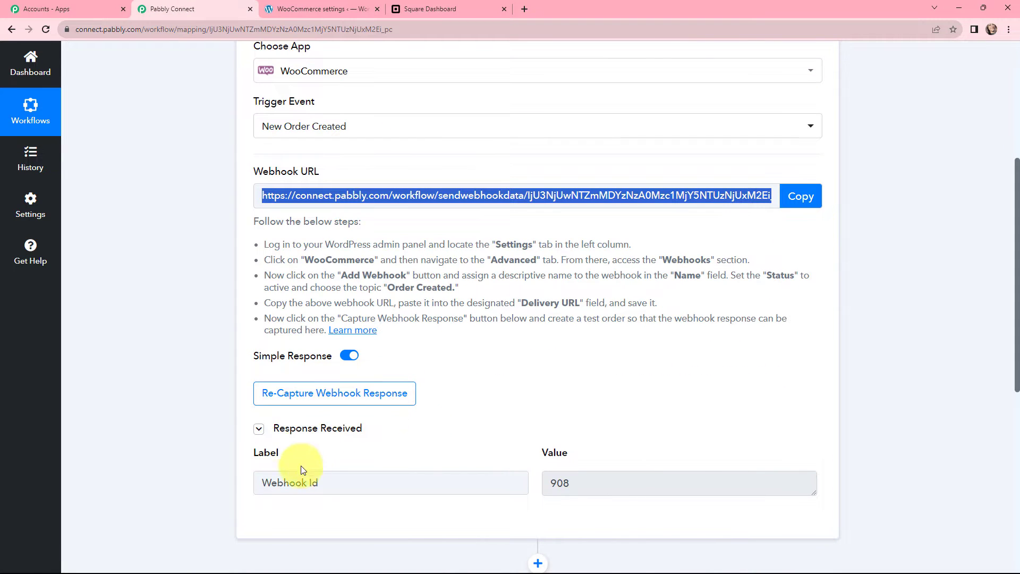
pyautogui.click(327, 394)
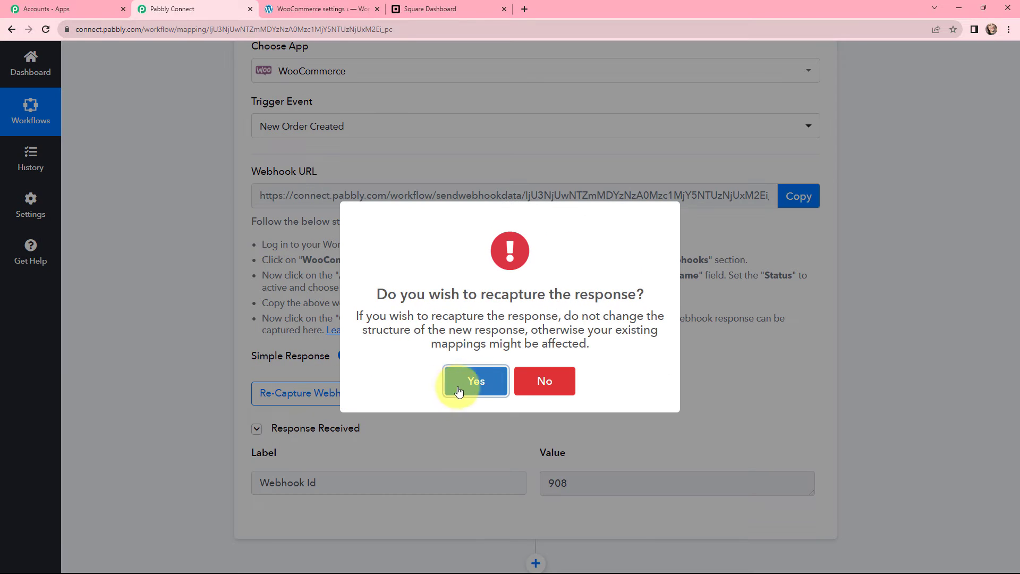
pyautogui.click(478, 381)
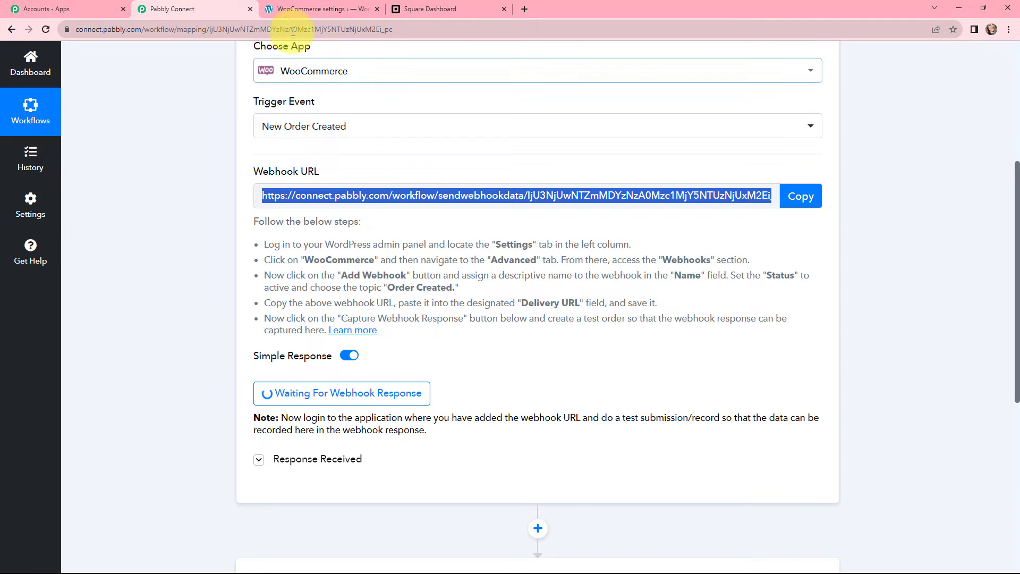
pyautogui.click(290, 8)
# Step: Add the White Round Neck T-shirt to the cart from the store and proceed to checkout
pyautogui.moveTo(79, 53)
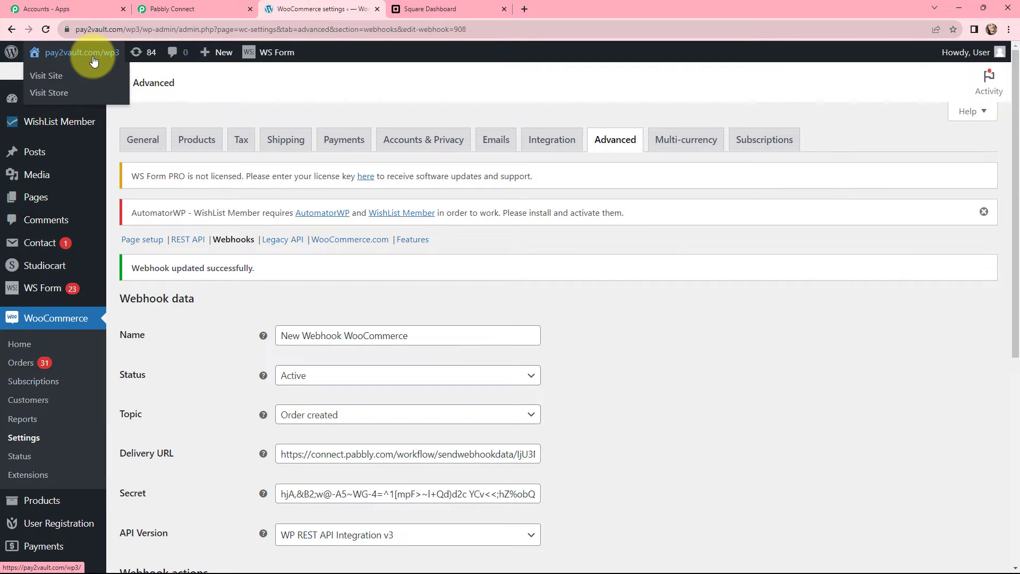
pyautogui.click(74, 84)
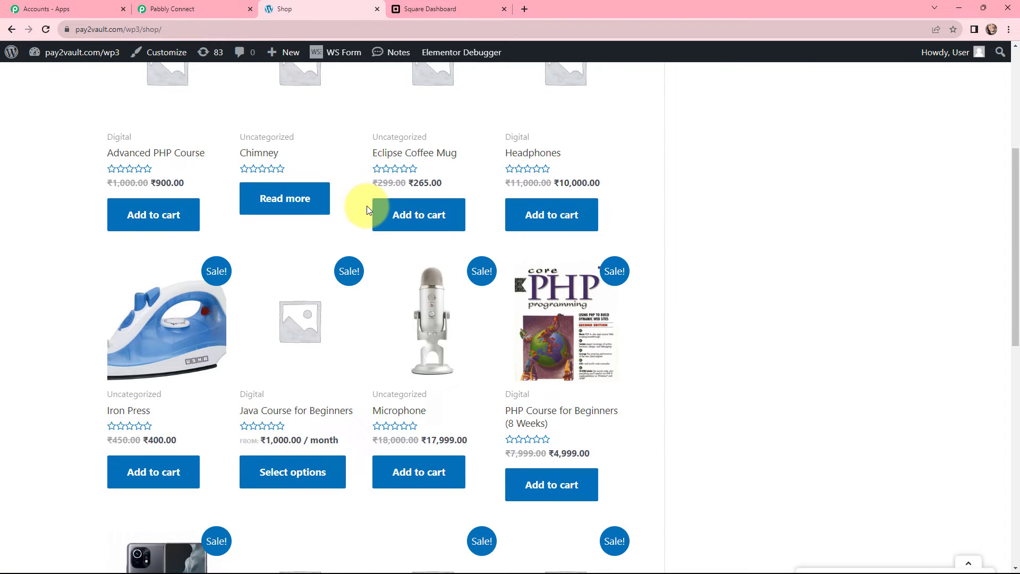
pyautogui.scroll(-9, 367, 205)
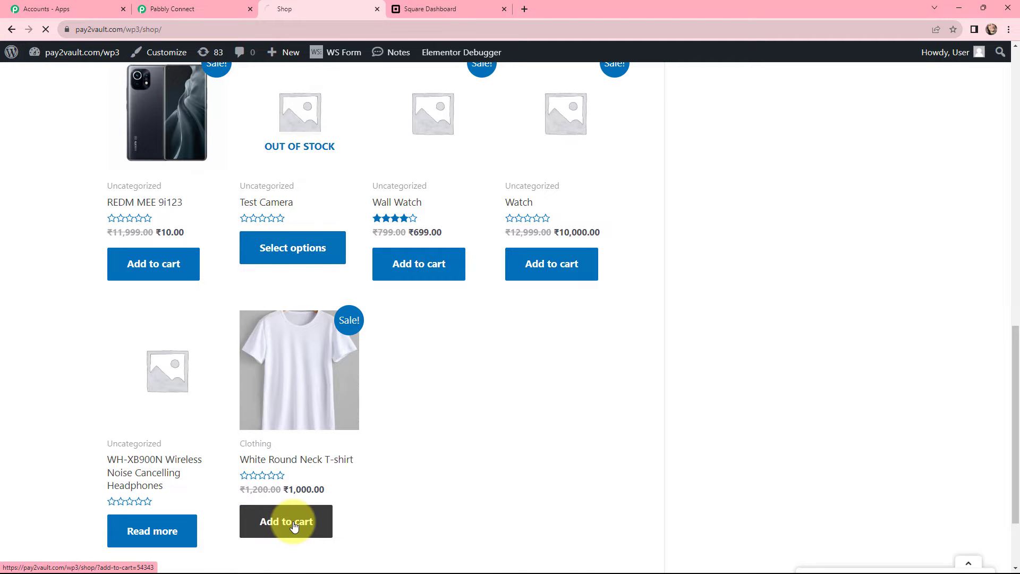
pyautogui.scroll(-2, 512, 299)
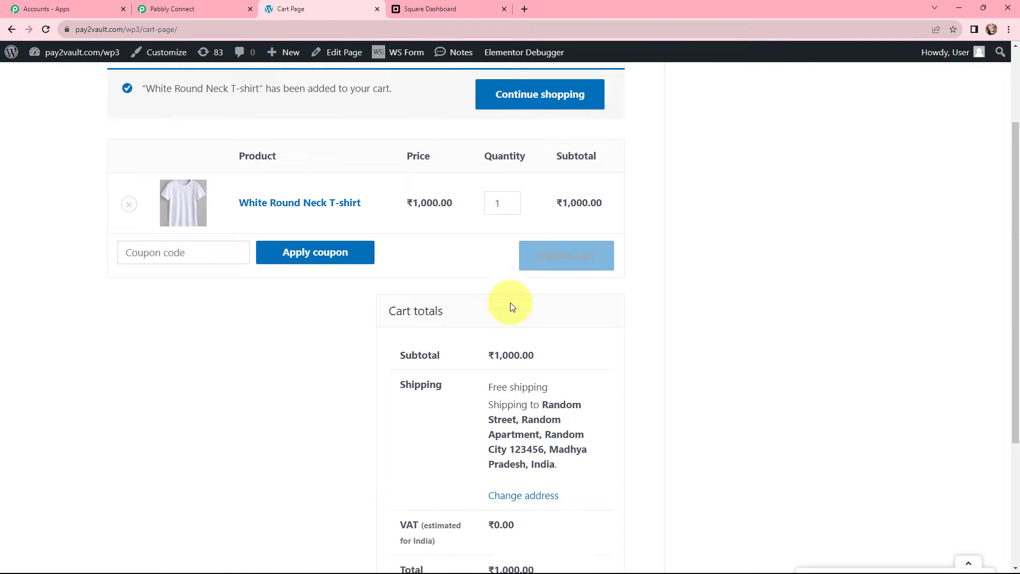
pyautogui.scroll(-3, 511, 302)
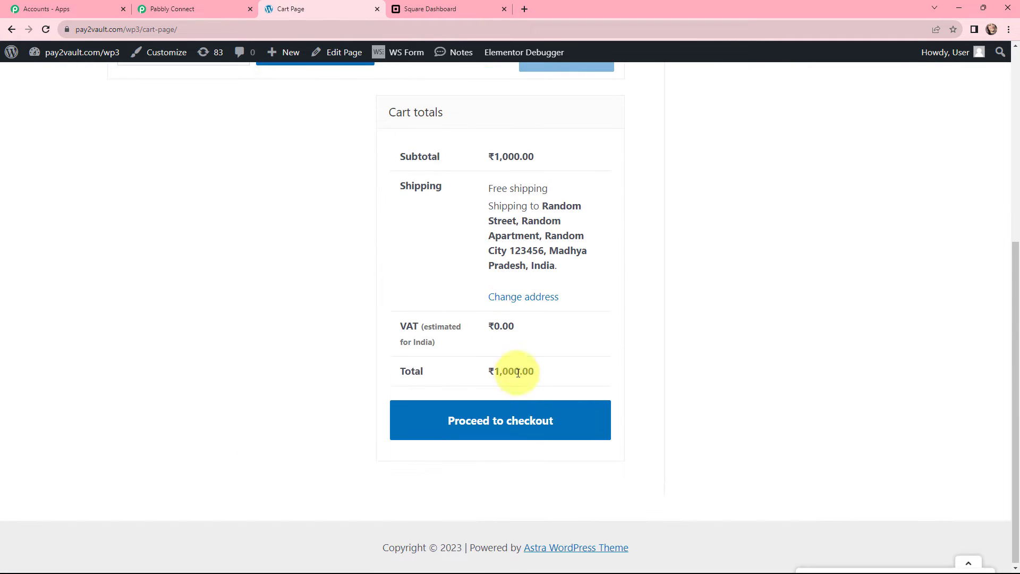
pyautogui.click(521, 422)
pyautogui.scroll(-2, 446, 333)
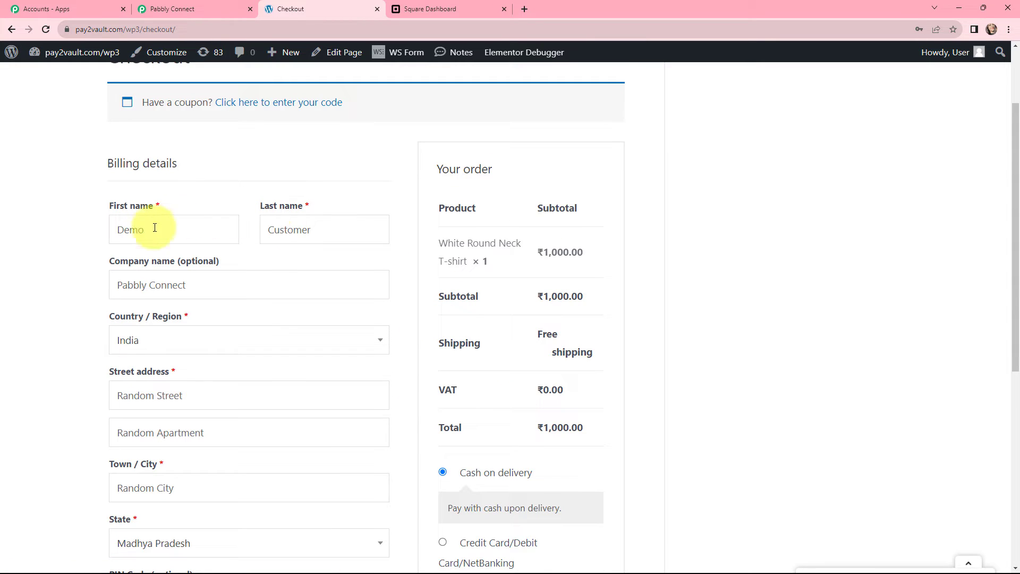
pyautogui.scroll(-1, 308, 371)
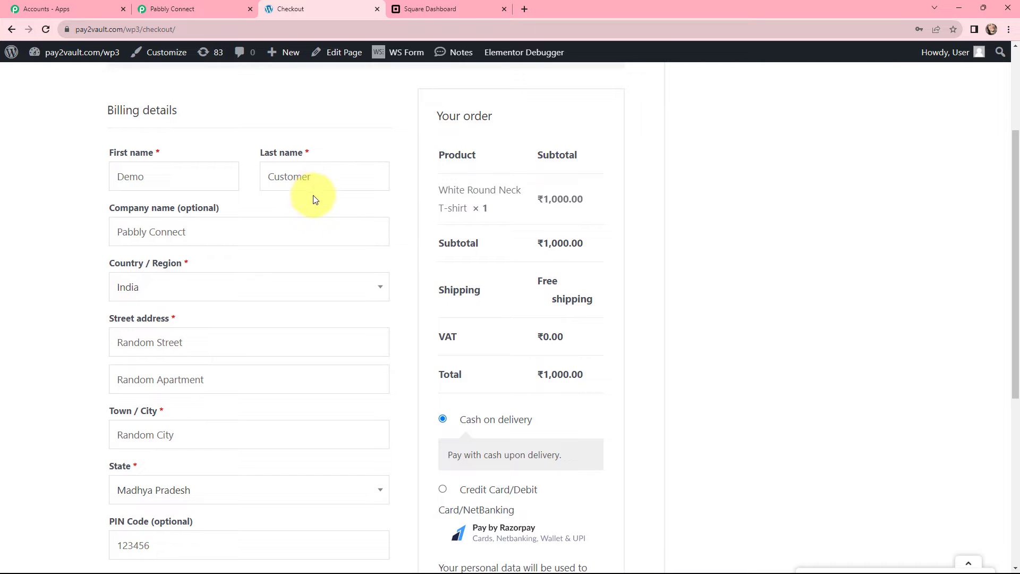
pyautogui.scroll(-2, 262, 240)
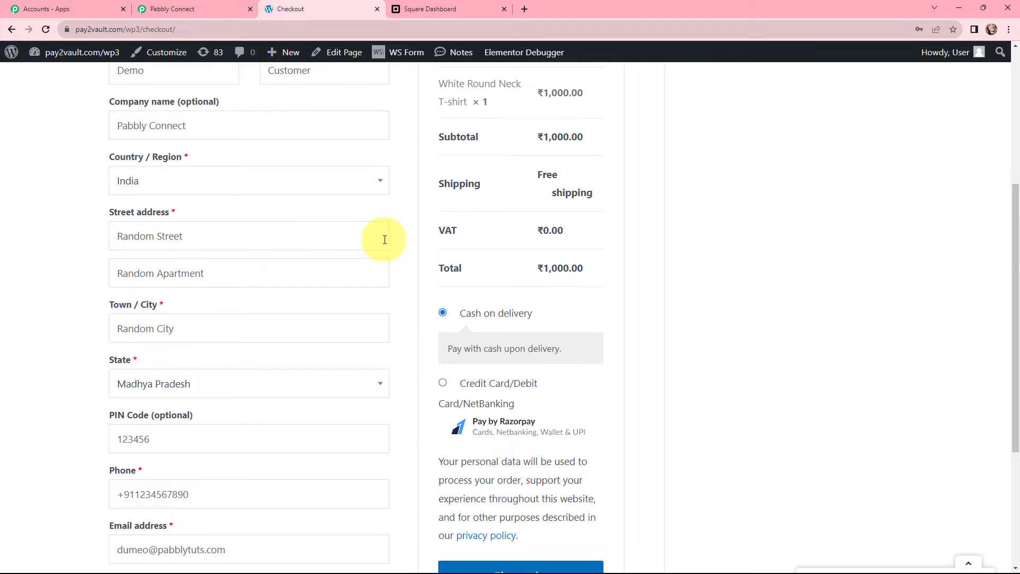
pyautogui.scroll(-3, 385, 237)
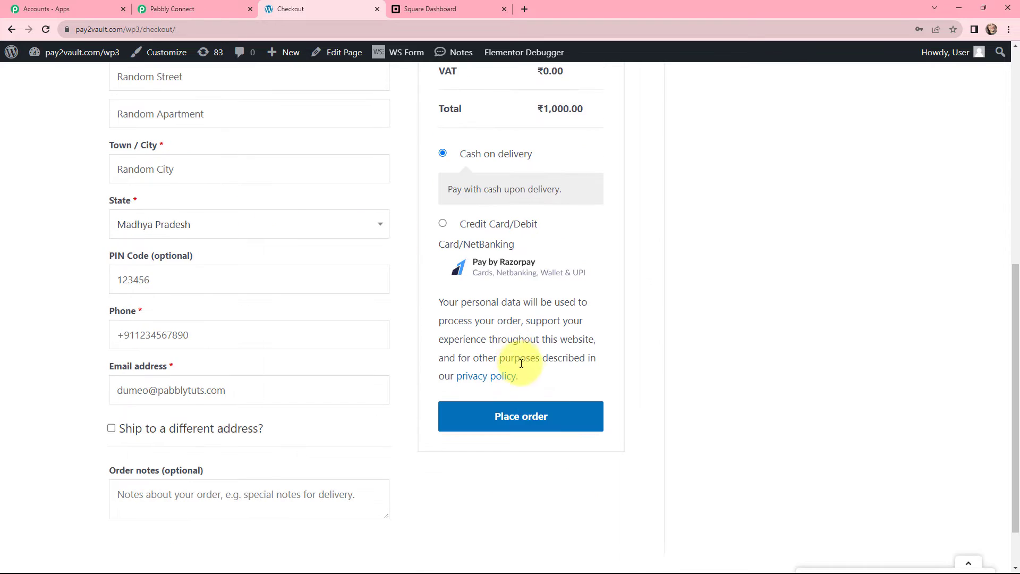
# Step: Place the ₹1,000.00 T-shirt order and review the order-received confirmation page
pyautogui.click(528, 421)
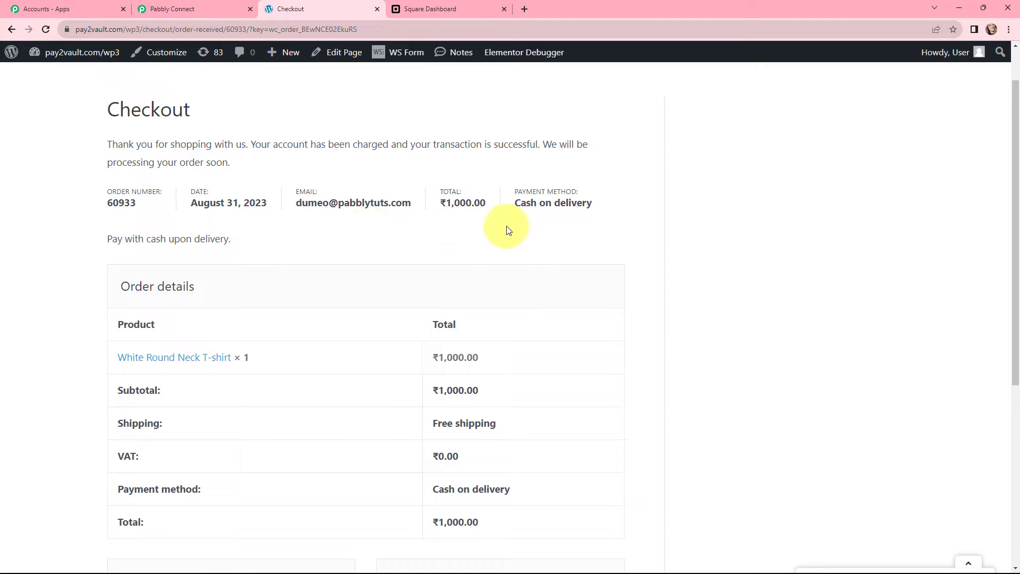
pyautogui.scroll(-5, 455, 230)
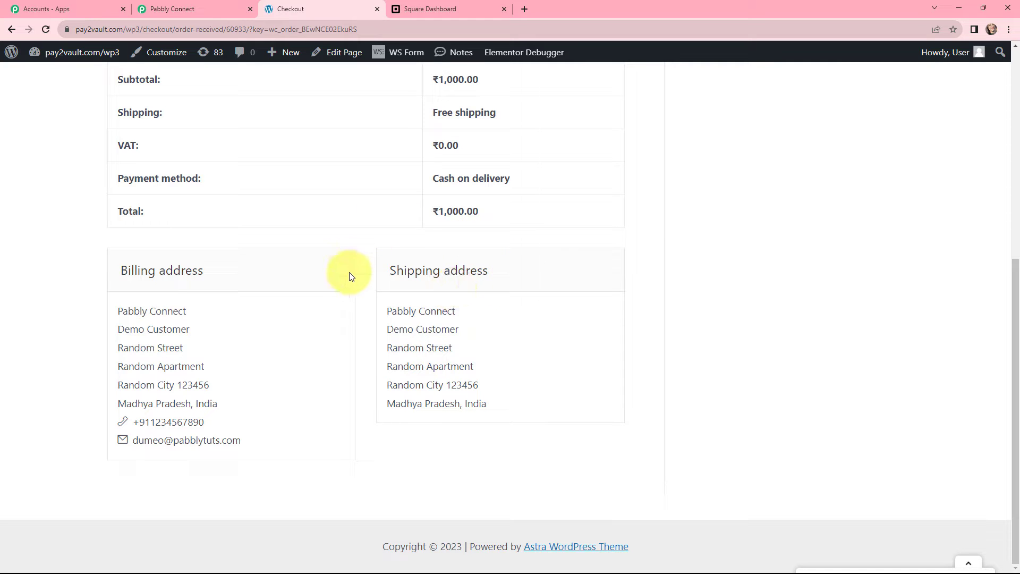
pyautogui.scroll(5, 367, 314)
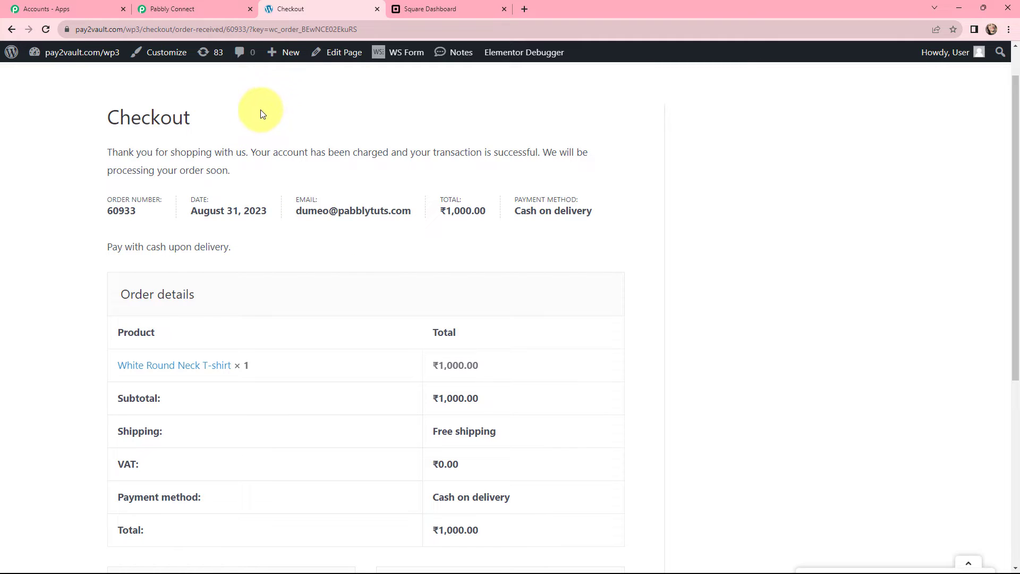
# Step: Review the captured order response fields down to the Choose Your Next Application panel
pyautogui.click(194, 8)
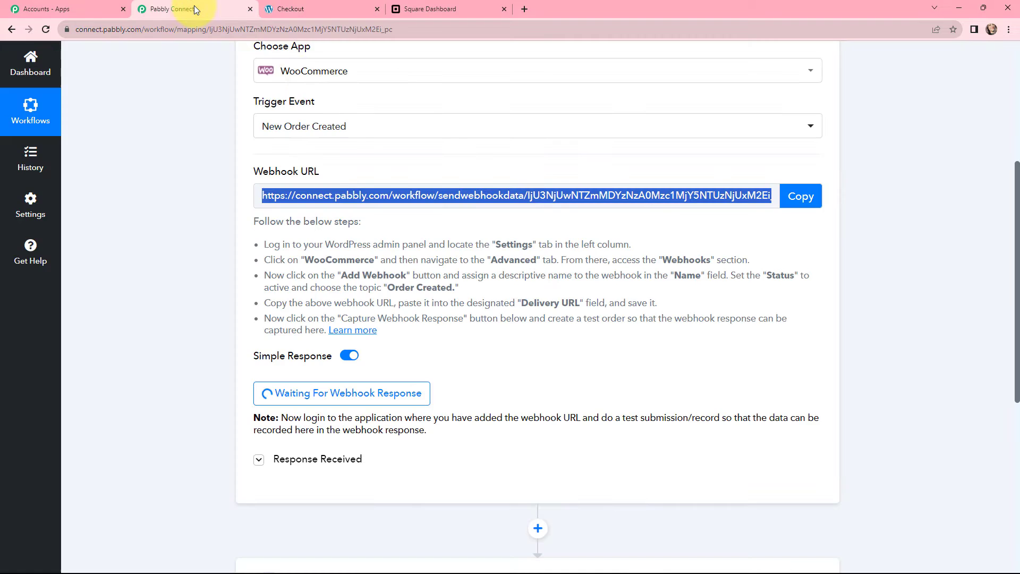
pyautogui.scroll(-5, 280, 178)
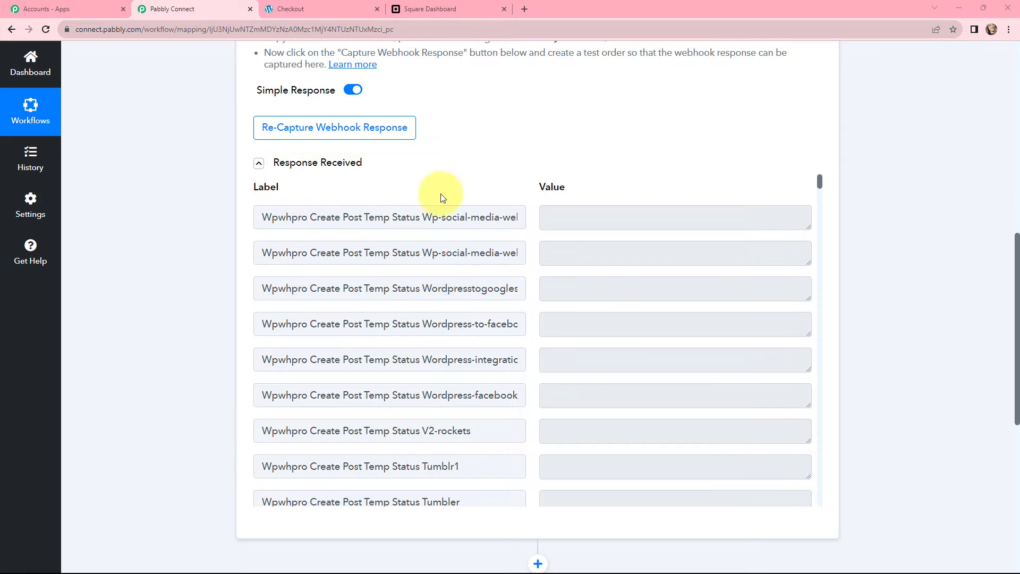
pyautogui.moveTo(818, 181); pyautogui.dragTo(813, 299)
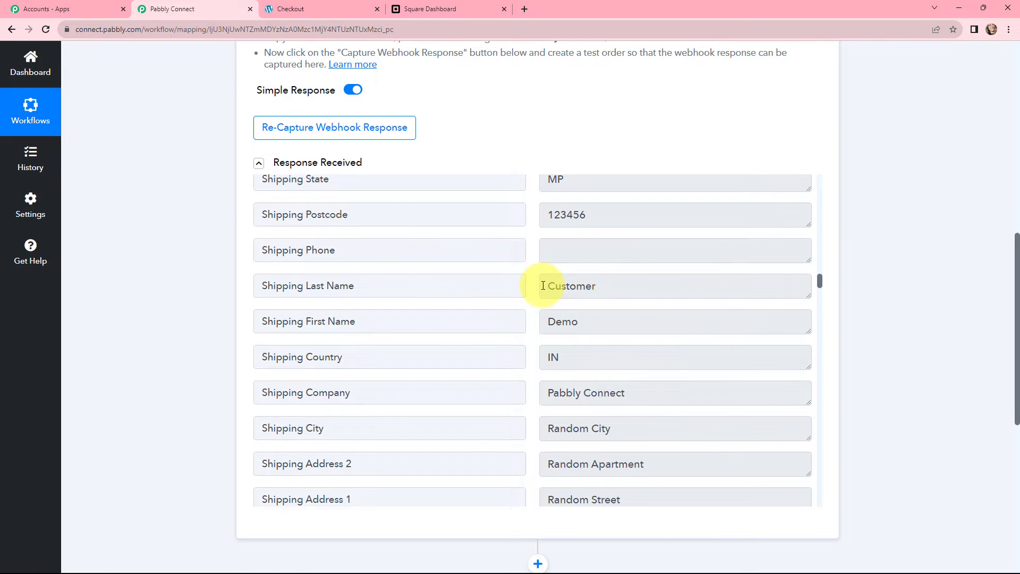
pyautogui.scroll(-1, 543, 286)
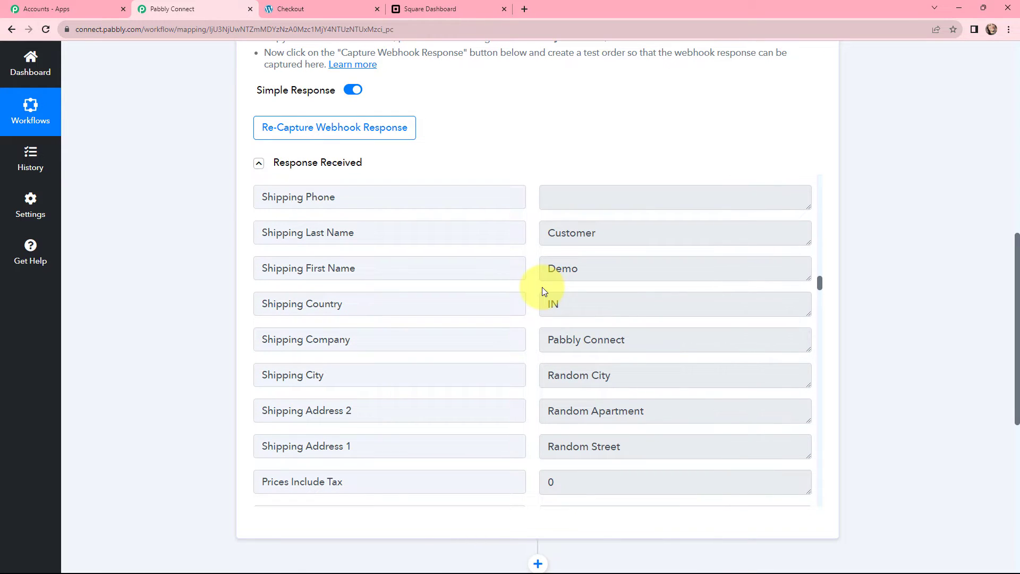
pyautogui.scroll(-2, 543, 287)
pyautogui.scroll(-3, 543, 262)
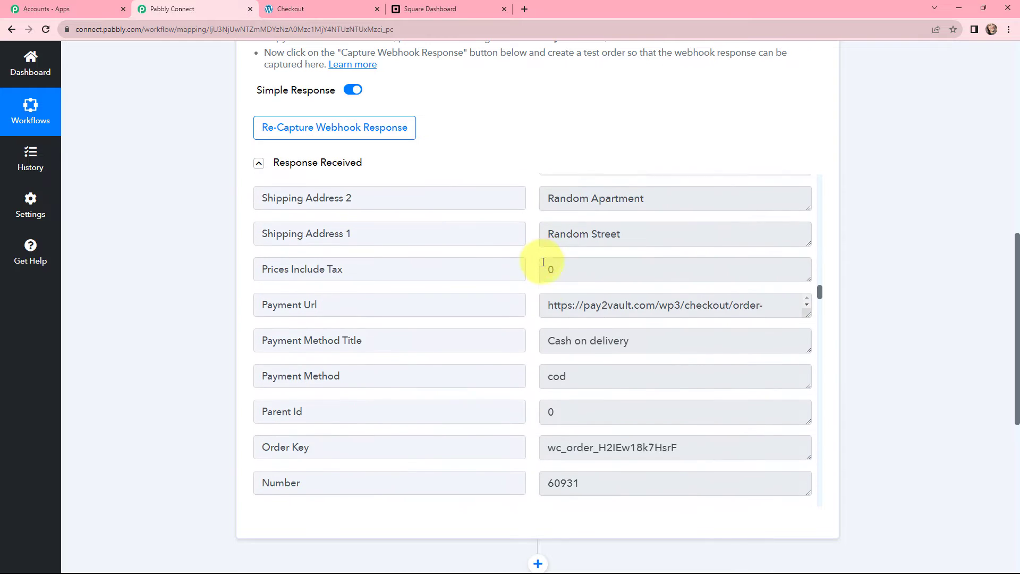
pyautogui.scroll(-7, 574, 287)
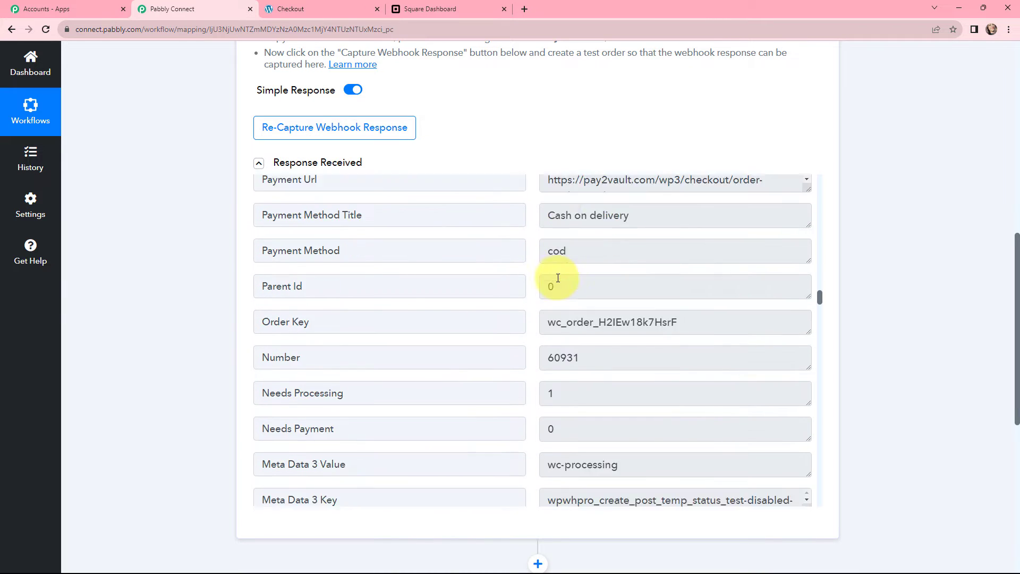
pyautogui.scroll(-5, 555, 275)
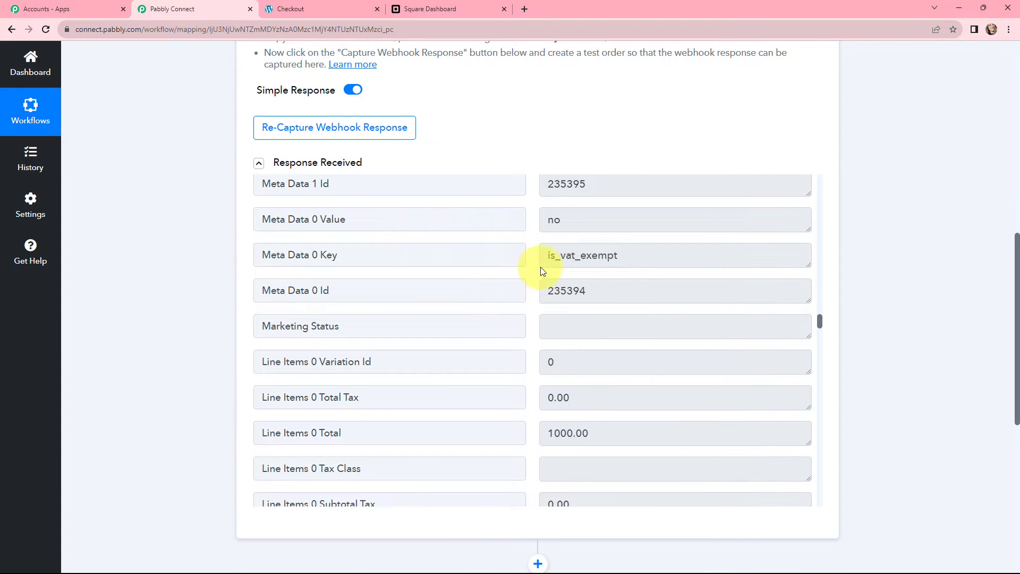
pyautogui.scroll(-4, 540, 266)
pyautogui.scroll(-1, 542, 267)
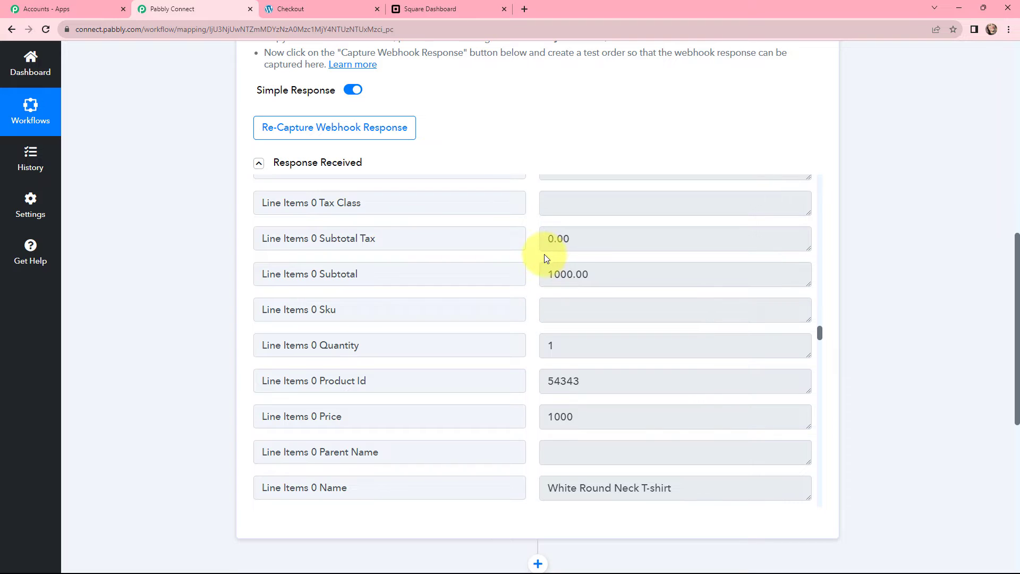
pyautogui.scroll(-1, 531, 254)
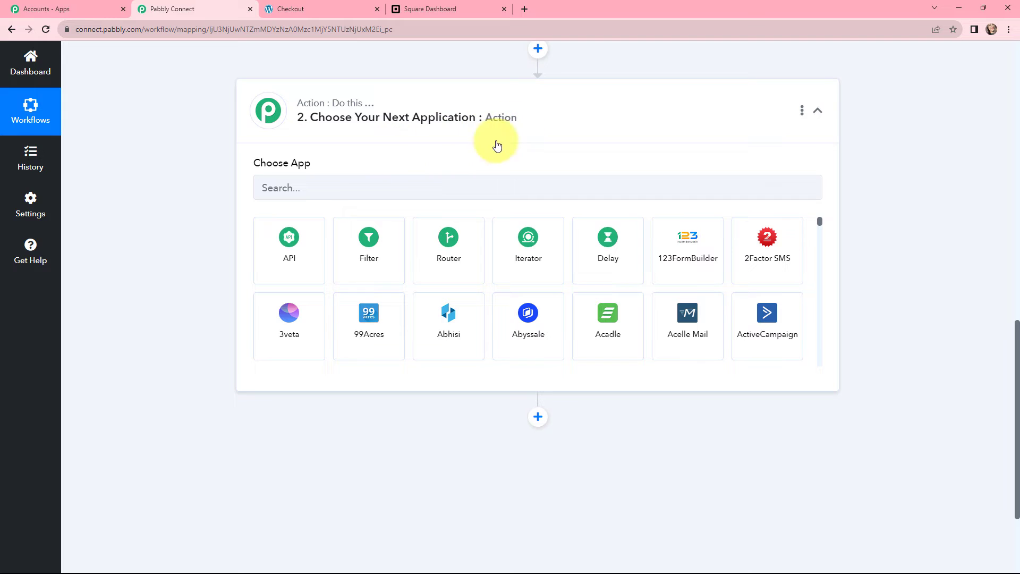
# Step: Set the action app to Square with the Create Customer event
pyautogui.click(367, 188)
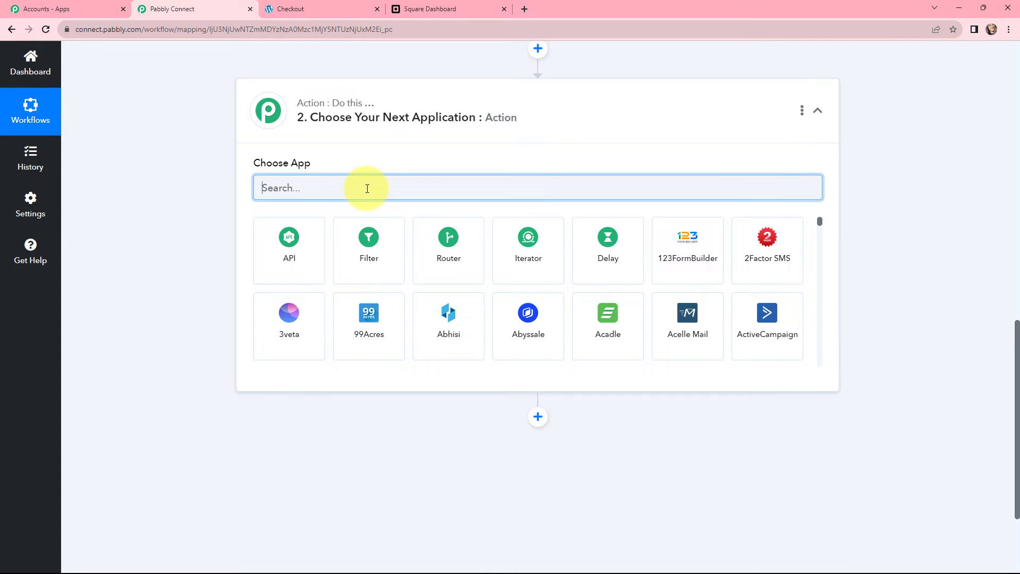
pyautogui.write('s')
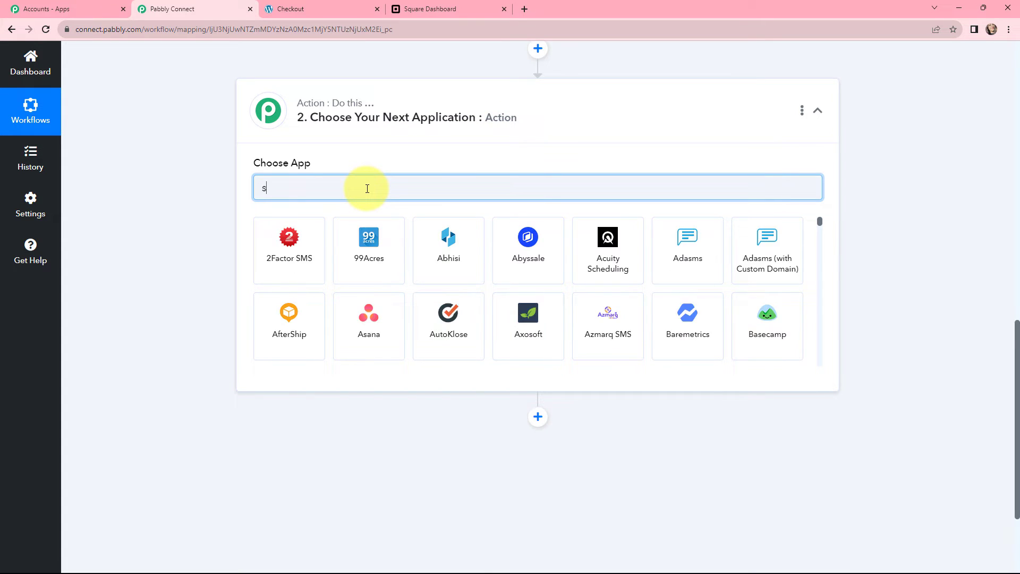
pyautogui.write('quare')
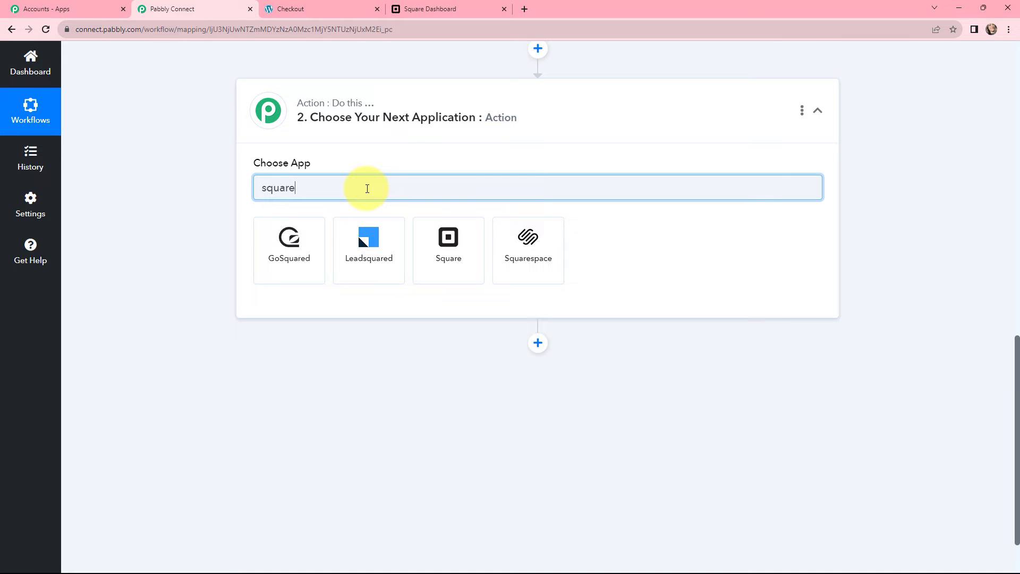
pyautogui.click(447, 237)
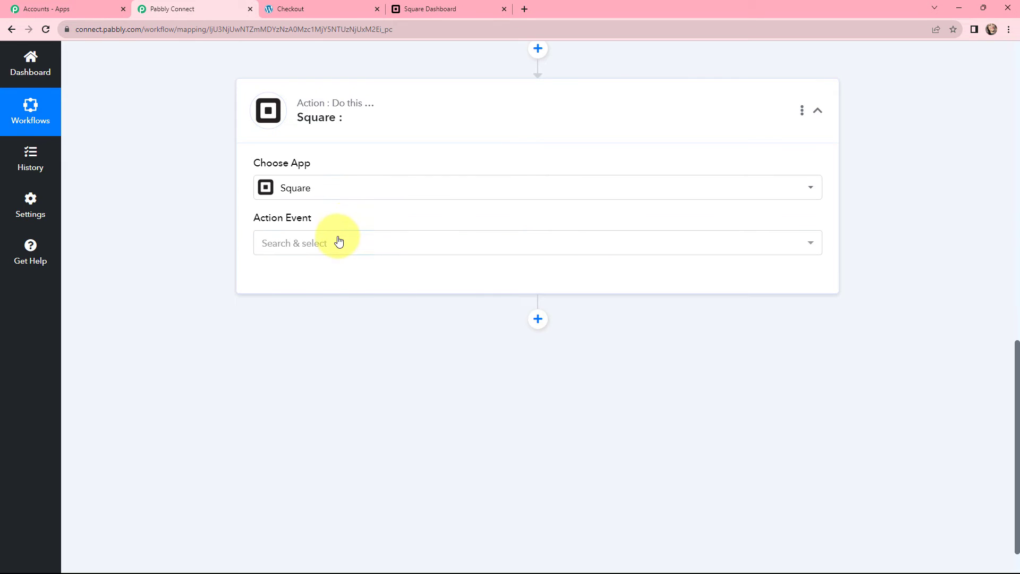
pyautogui.click(338, 240)
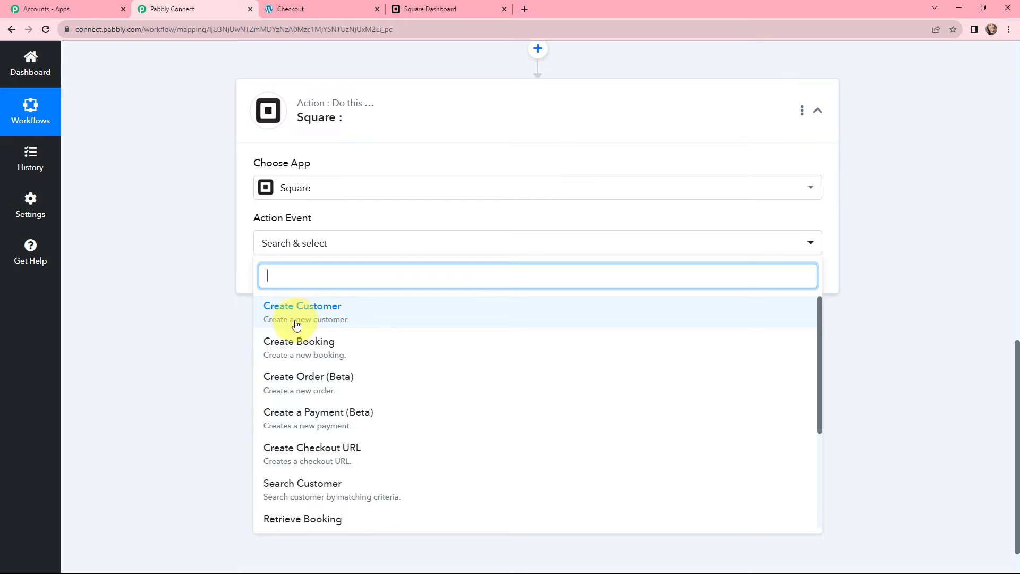
pyautogui.click(366, 316)
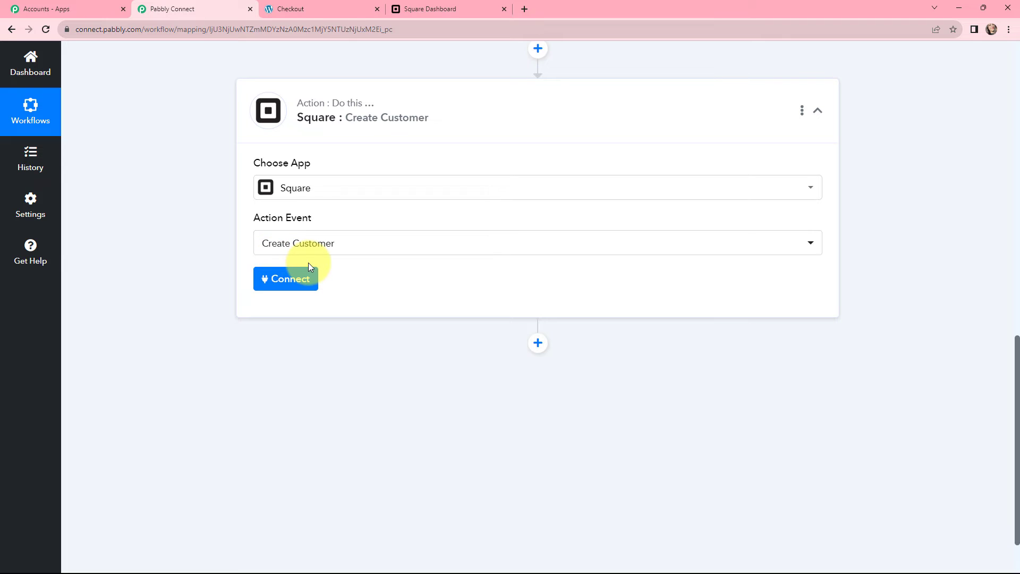
pyautogui.click(281, 281)
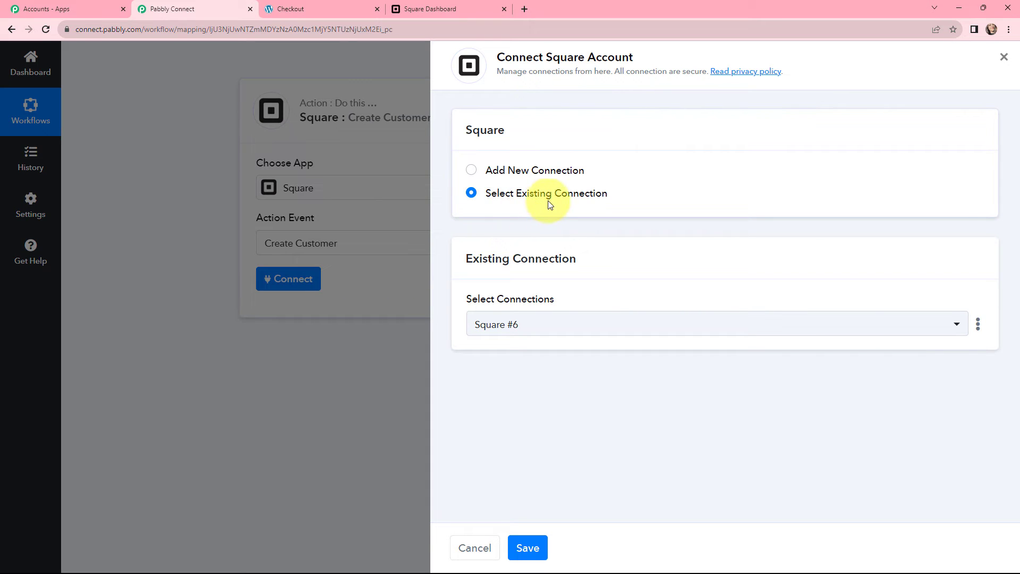
# Step: Add a new Square connection and open the Square Developer Dashboard to find the token
pyautogui.click(472, 171)
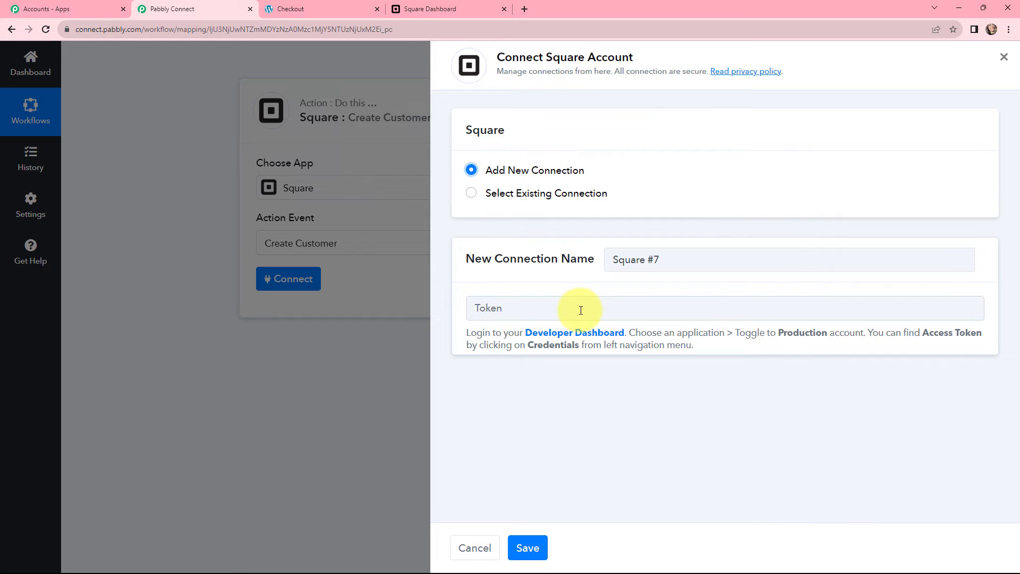
pyautogui.tripleClick(467, 334)
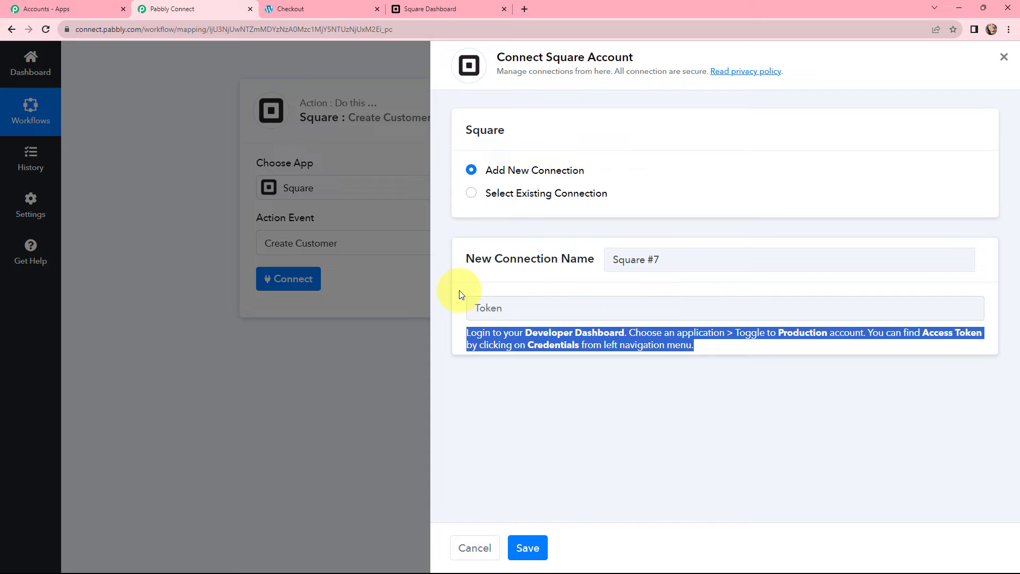
pyautogui.click(556, 334)
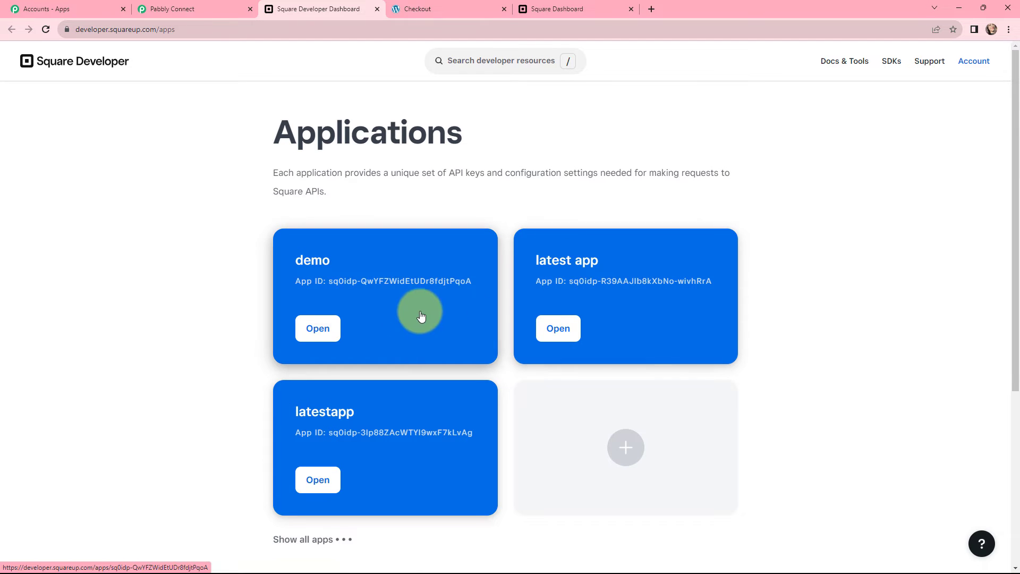
# Step: Reveal and copy the demo app's Production Access token, then return to the Pabbly Connect workflow
pyautogui.click(318, 329)
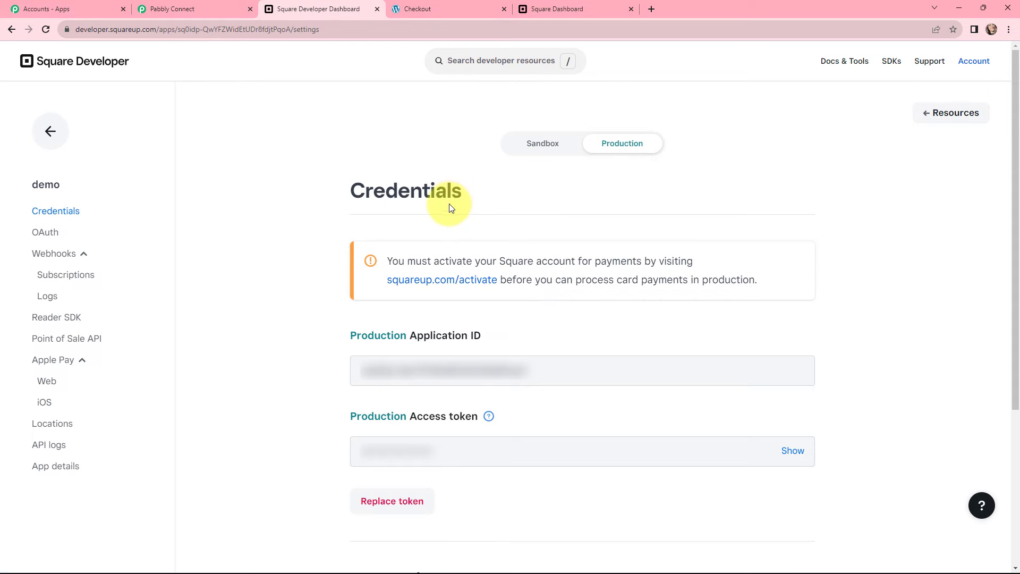
pyautogui.scroll(-1, 449, 206)
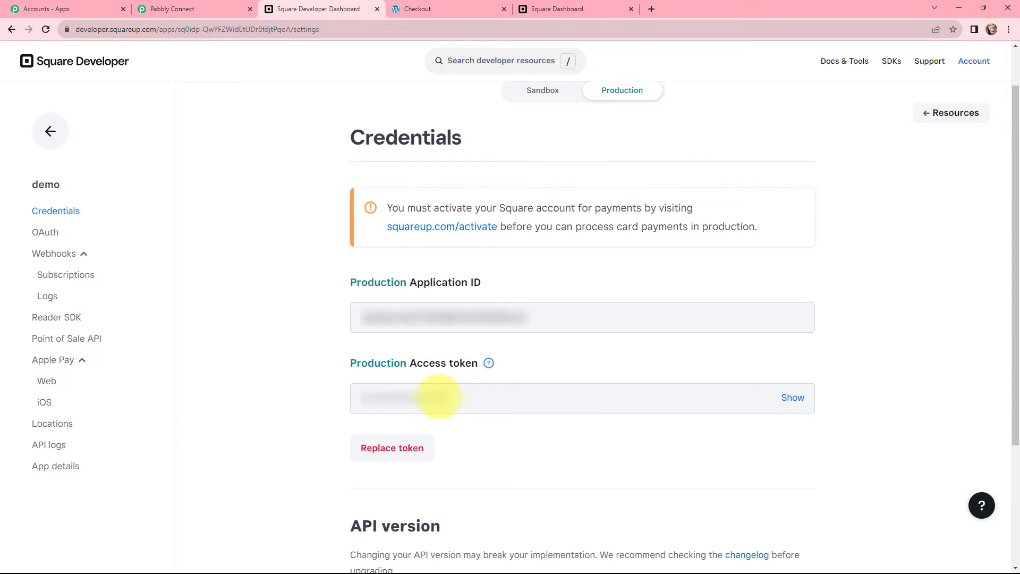
pyautogui.click(788, 398)
pyautogui.moveTo(755, 396); pyautogui.dragTo(345, 386)
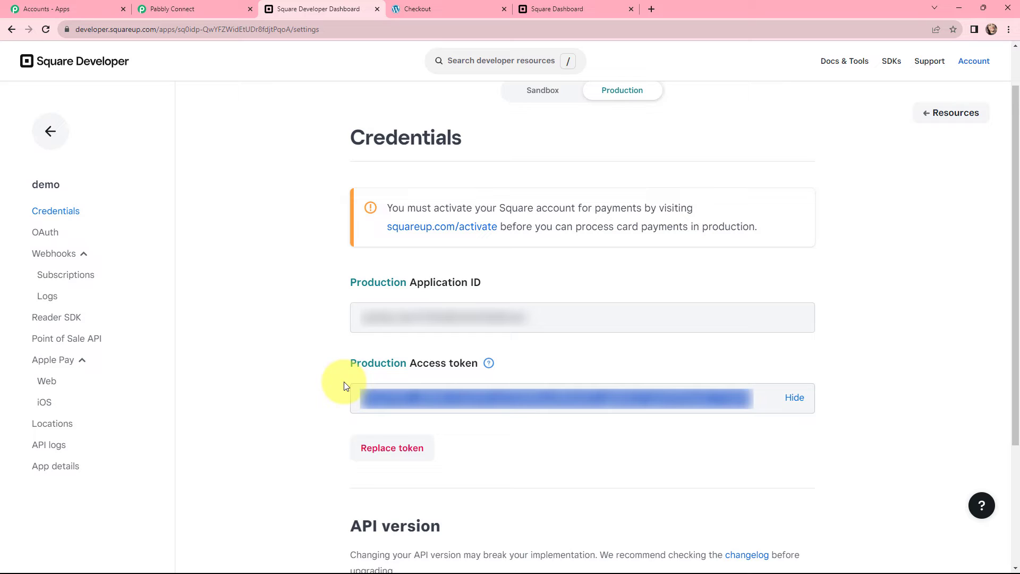
pyautogui.click(296, 228)
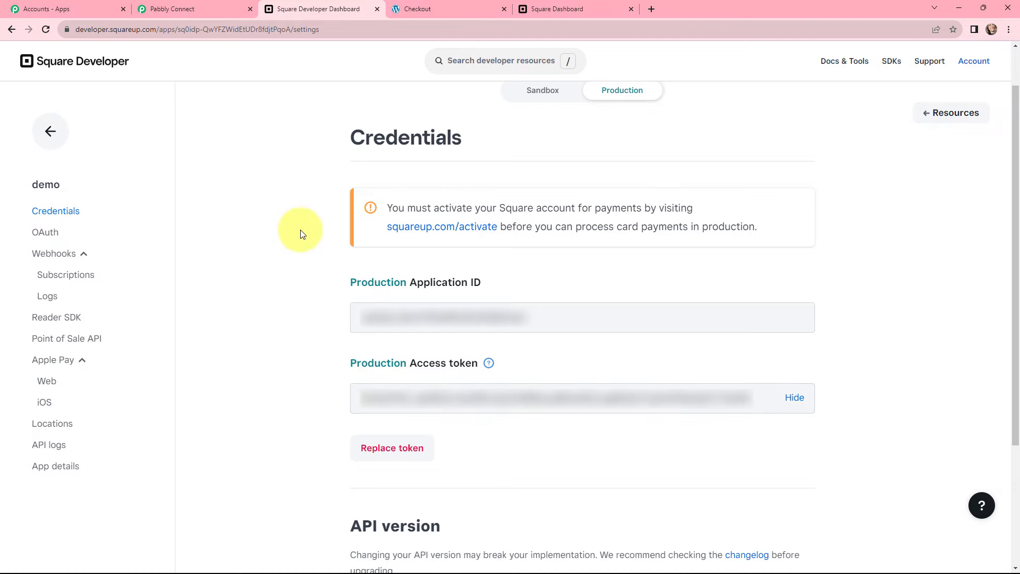
pyautogui.click(202, 6)
# Step: Paste the copied production token into the Square Token field and save the connection
pyautogui.click(600, 300)
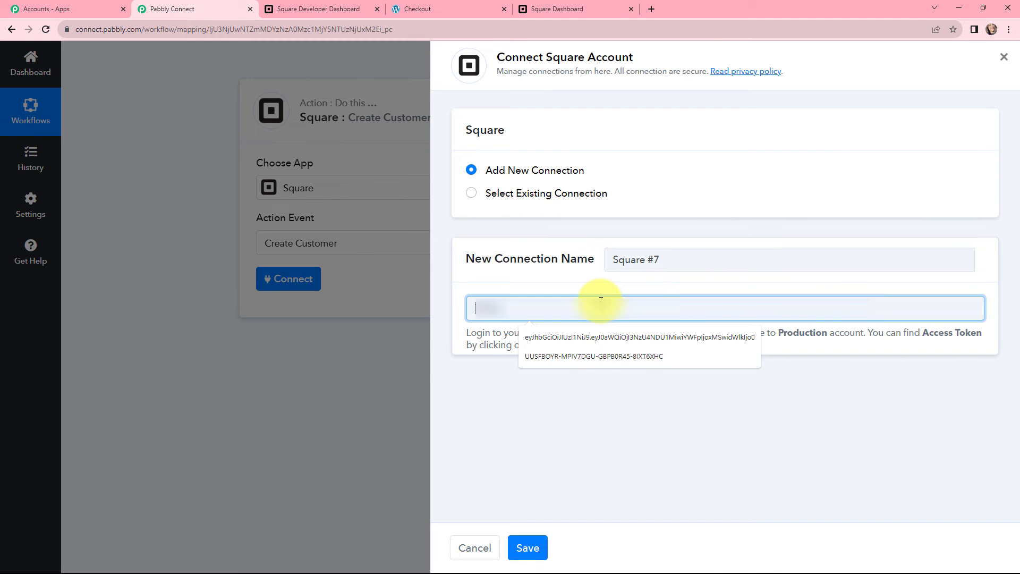
pyautogui.hotkey('ctrl', 'v')
pyautogui.click(528, 548)
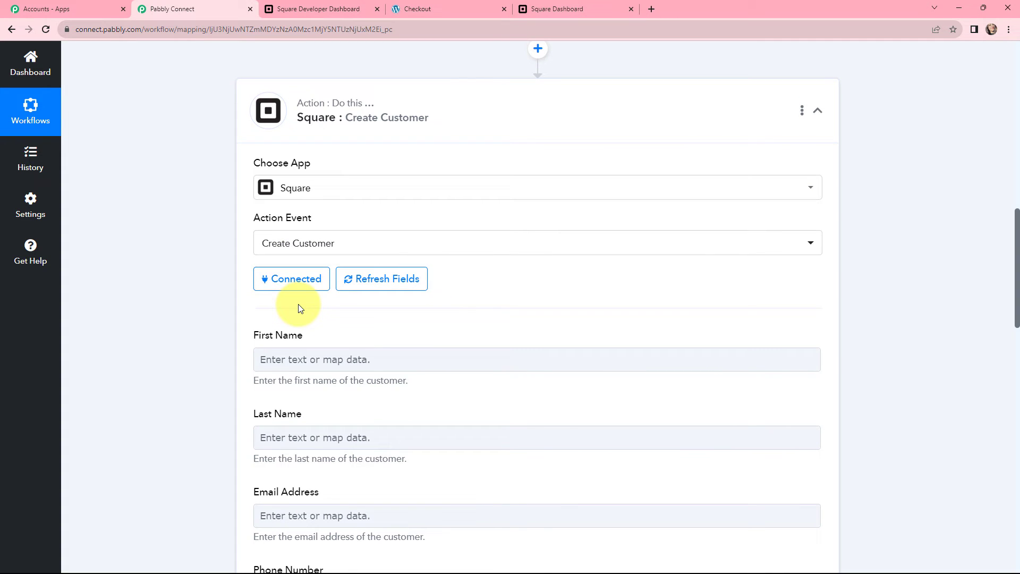
pyautogui.scroll(-5, 292, 306)
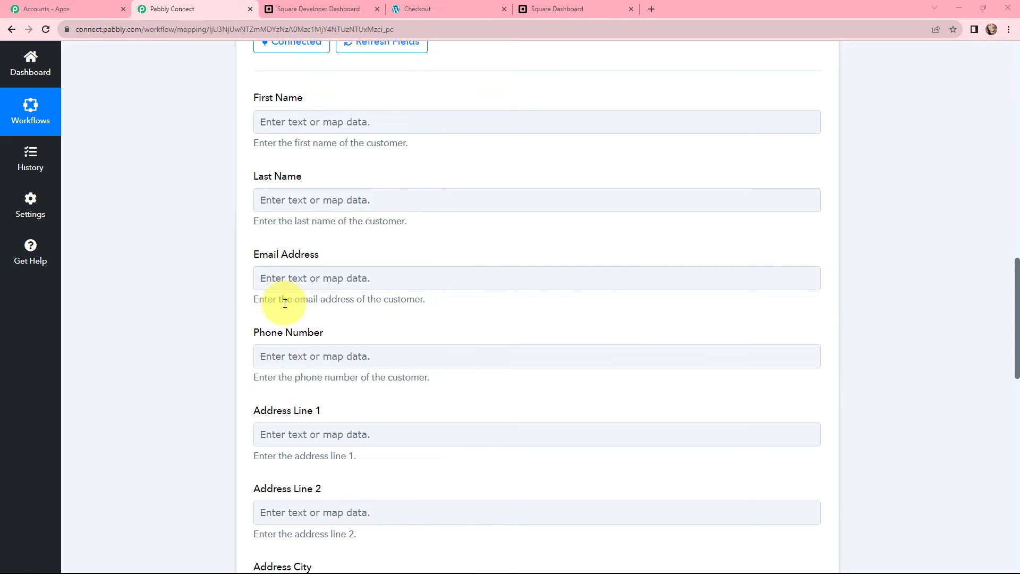
pyautogui.click(327, 127)
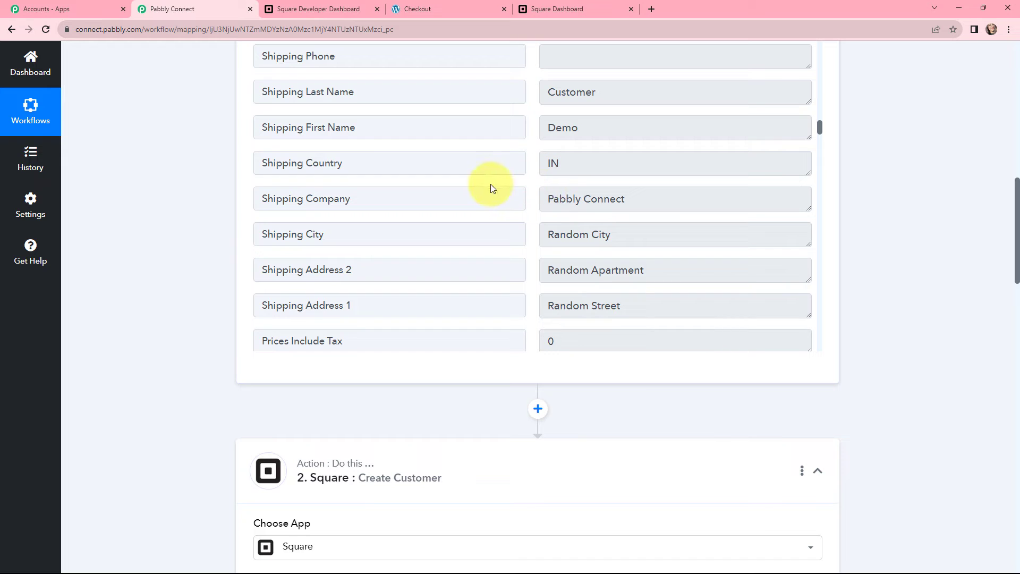
pyautogui.scroll(-10, 453, 347)
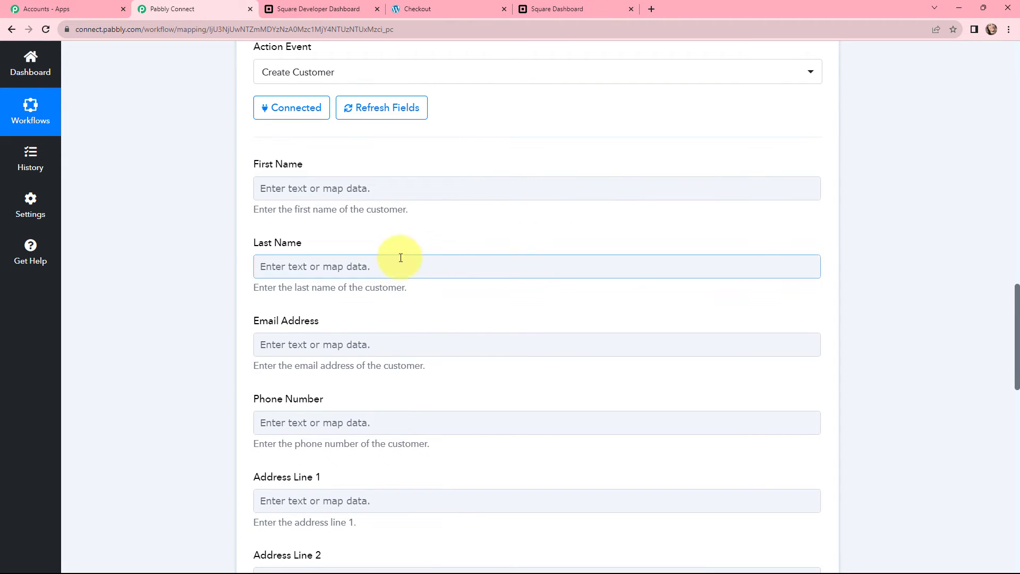
# Step: Map Billing First Name into First Name and Billing Last Name into Last Name
pyautogui.click(400, 191)
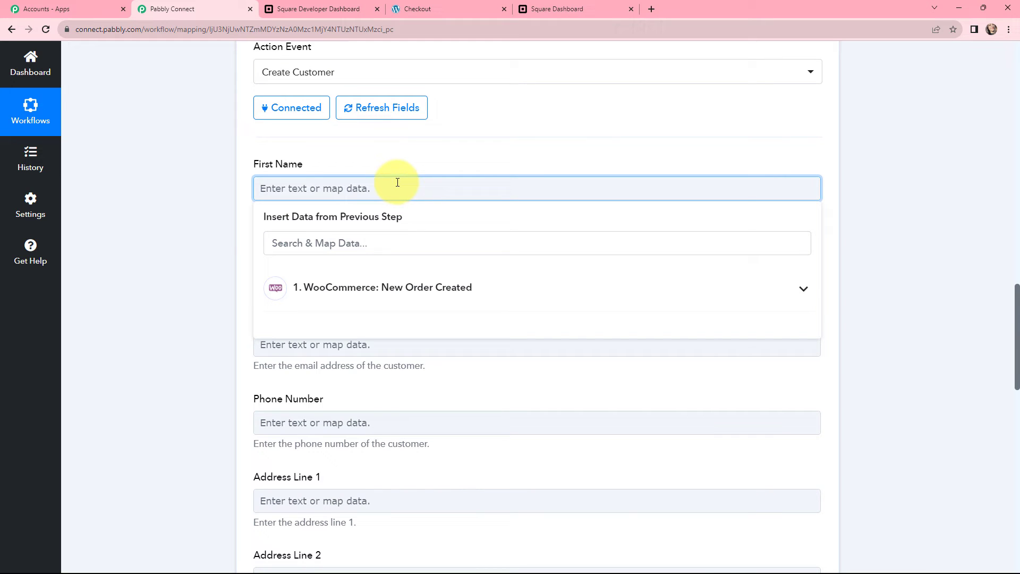
pyautogui.click(396, 292)
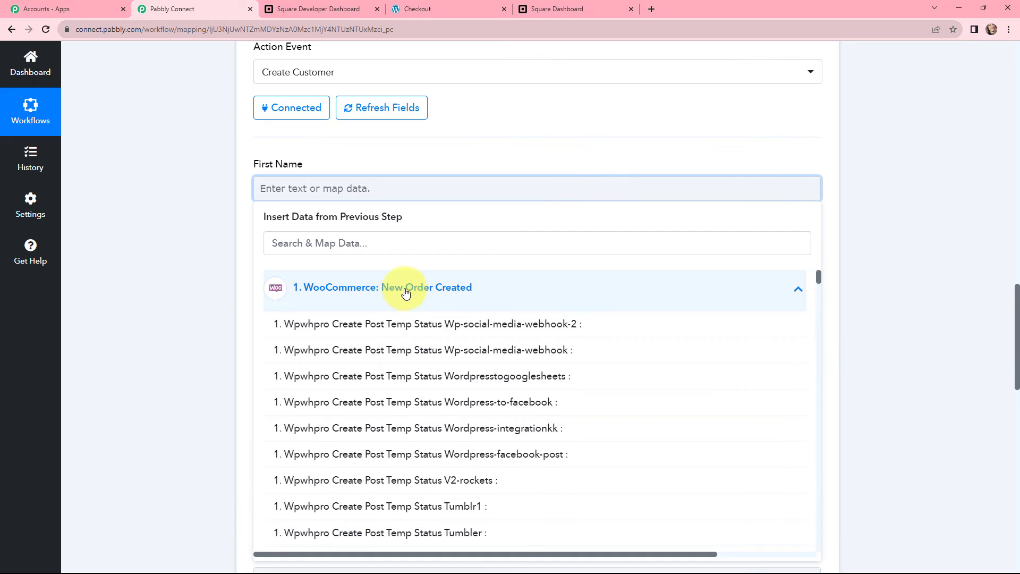
pyautogui.click(435, 246)
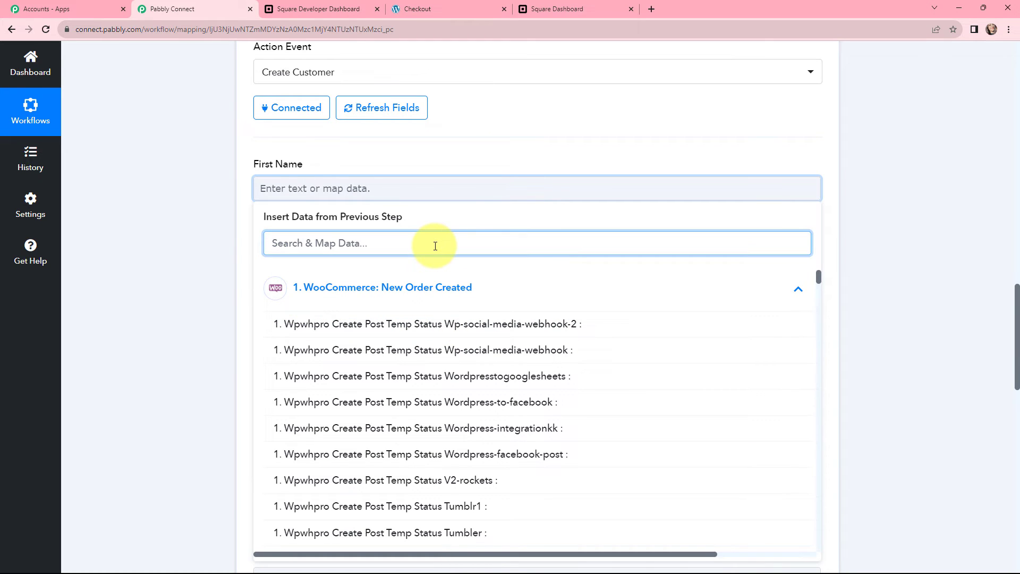
pyautogui.write('de')
pyautogui.click(340, 559)
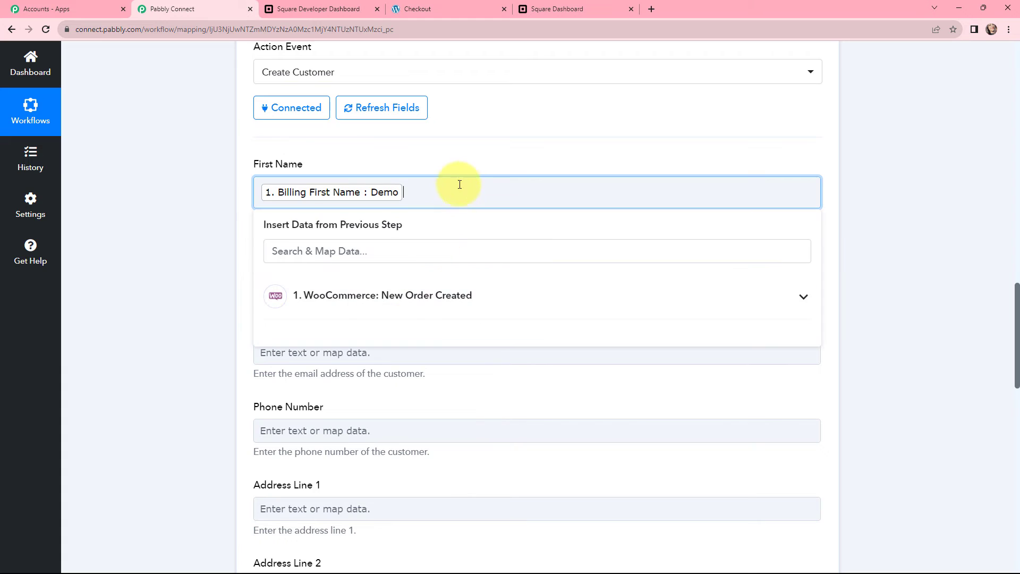
pyautogui.scroll(-2, 478, 186)
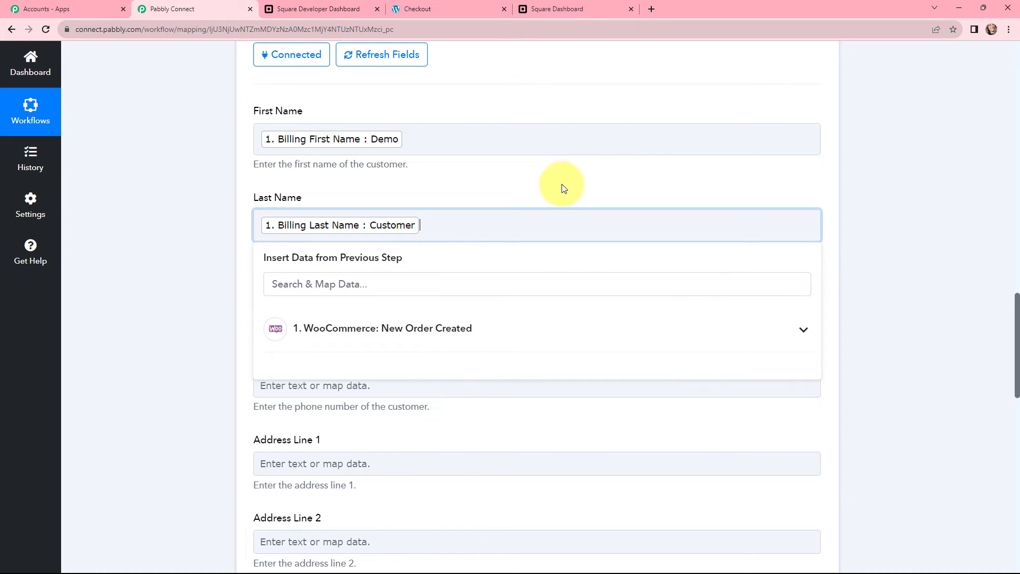
pyautogui.click(631, 223)
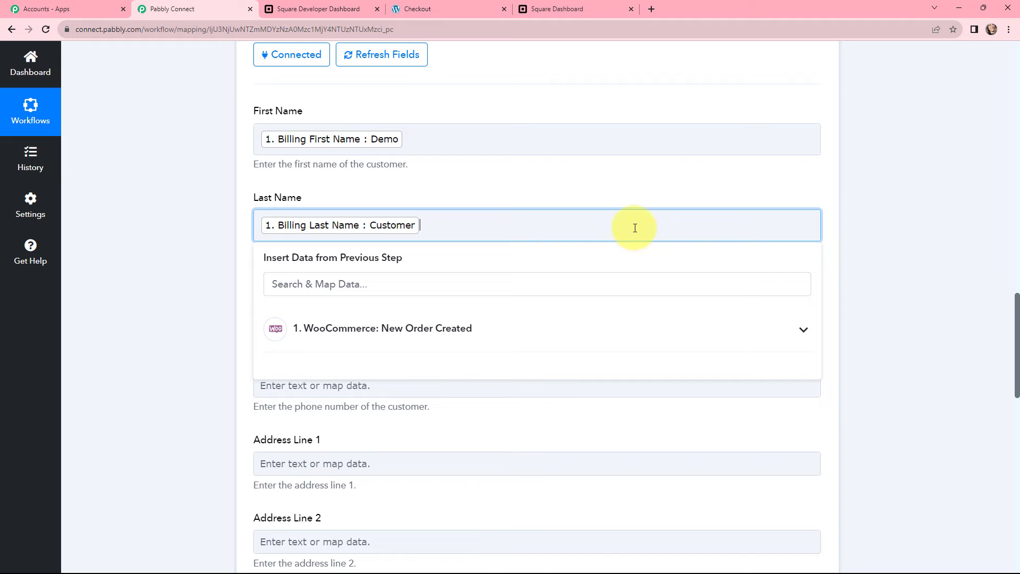
pyautogui.click(523, 189)
# Step: Map the billing email into Email Address and billing phone into Phone Number
pyautogui.scroll(-1, 504, 236)
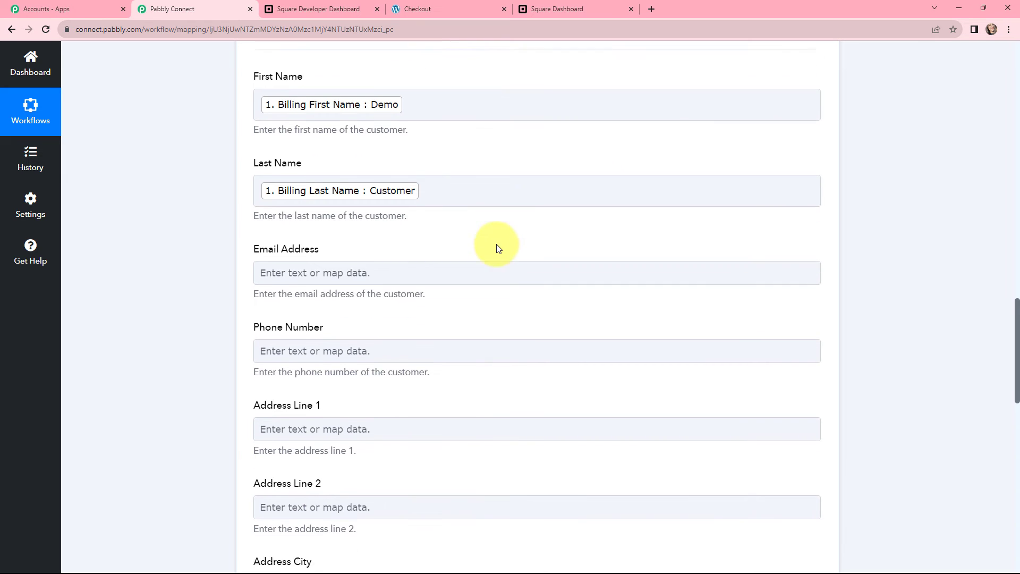
pyautogui.click(381, 249)
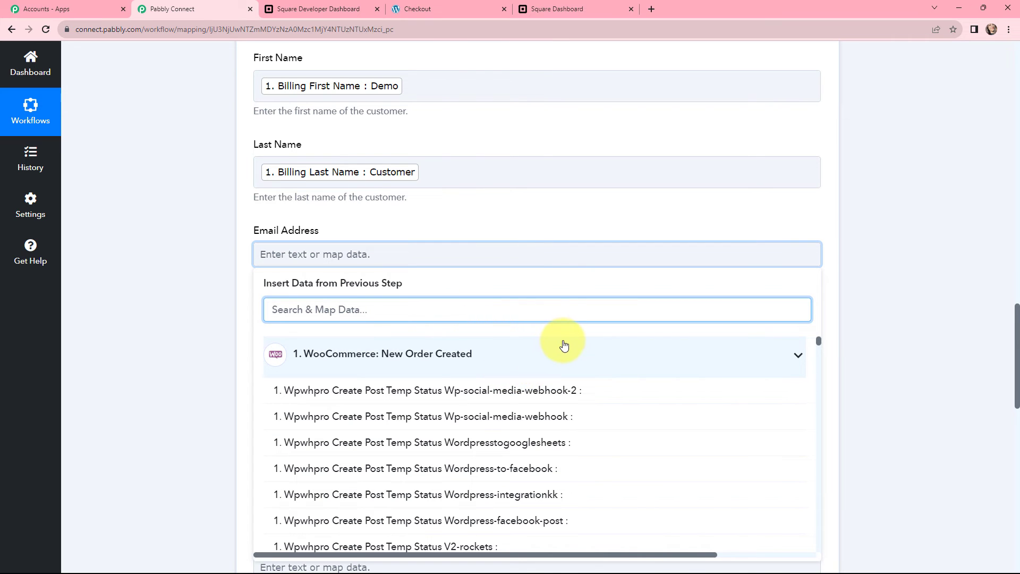
pyautogui.scroll(-10, 531, 399)
pyautogui.click(468, 430)
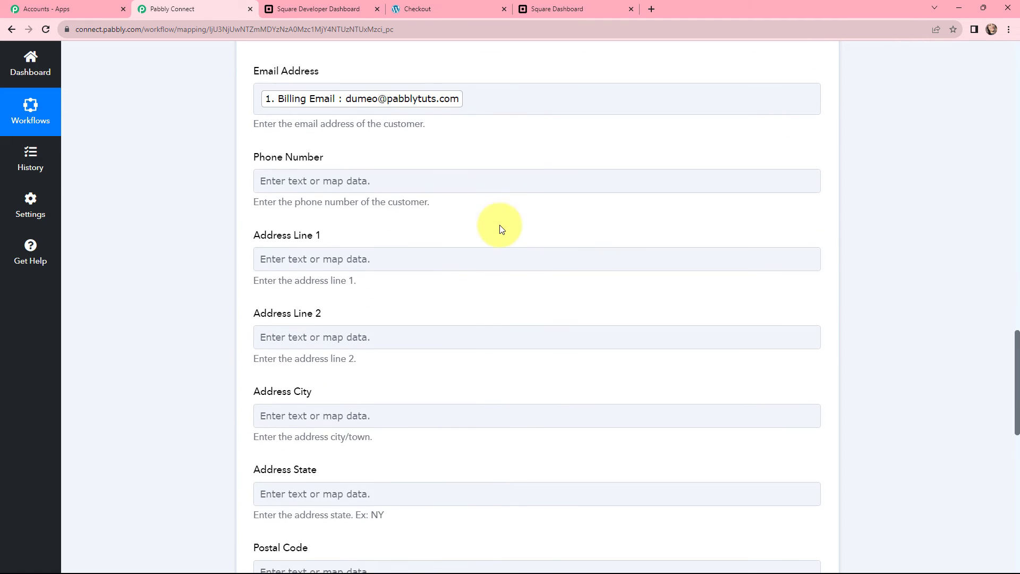
pyautogui.click(462, 184)
pyautogui.click(433, 96)
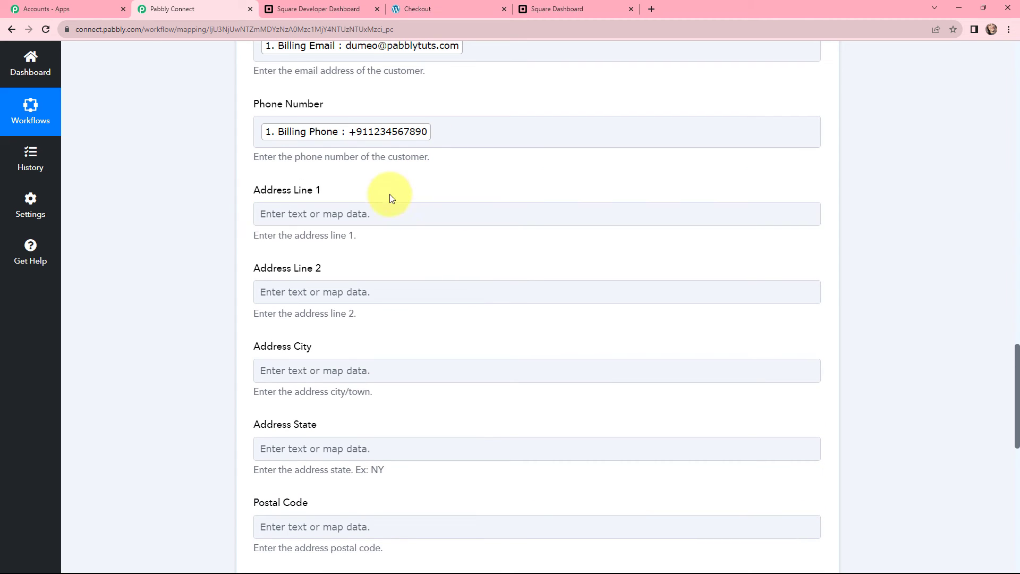
# Step: Map the billing address lines, state and country into Square's address fields
pyautogui.scroll(-2, 352, 316)
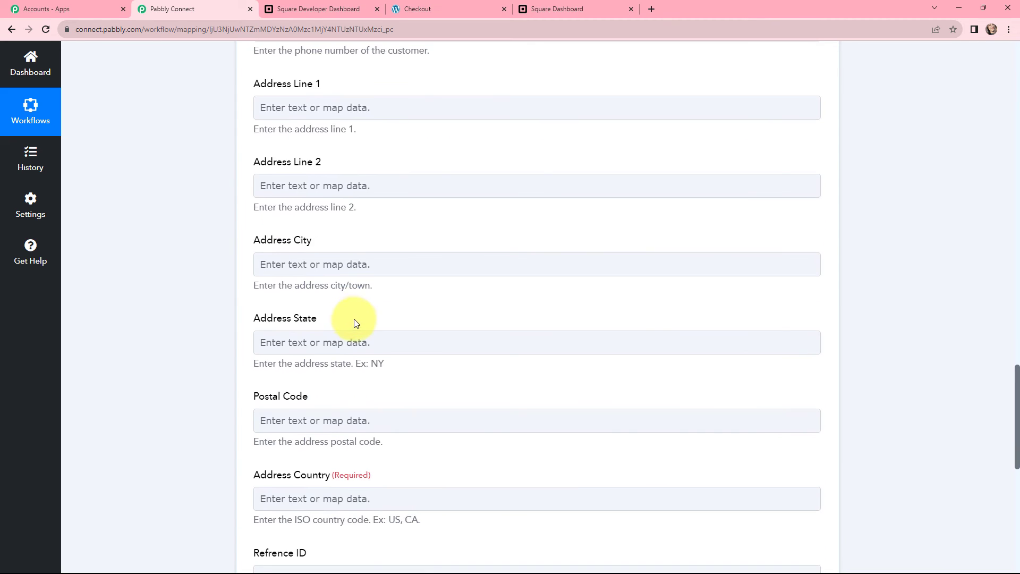
pyautogui.click(368, 334)
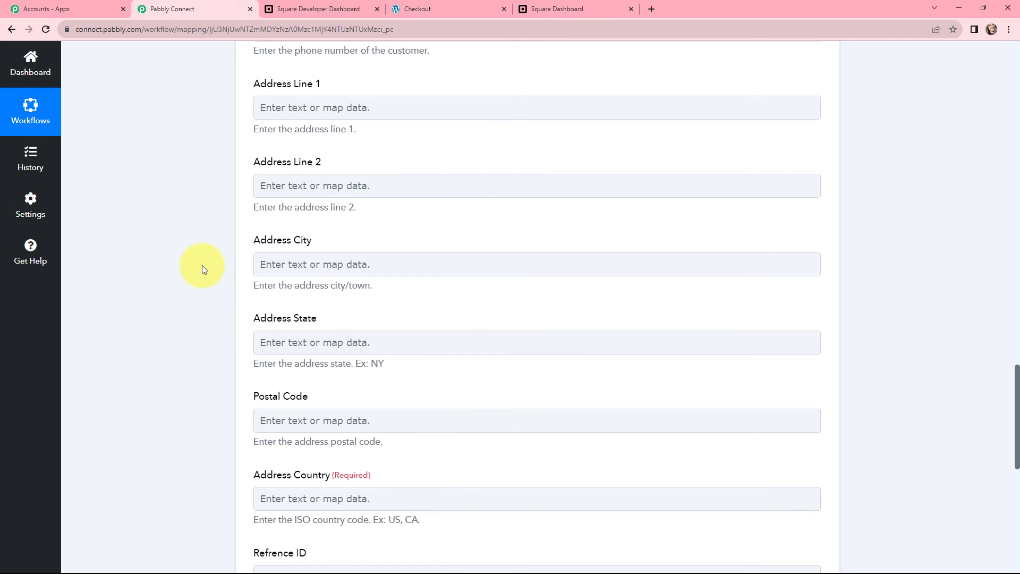
pyautogui.click(324, 107)
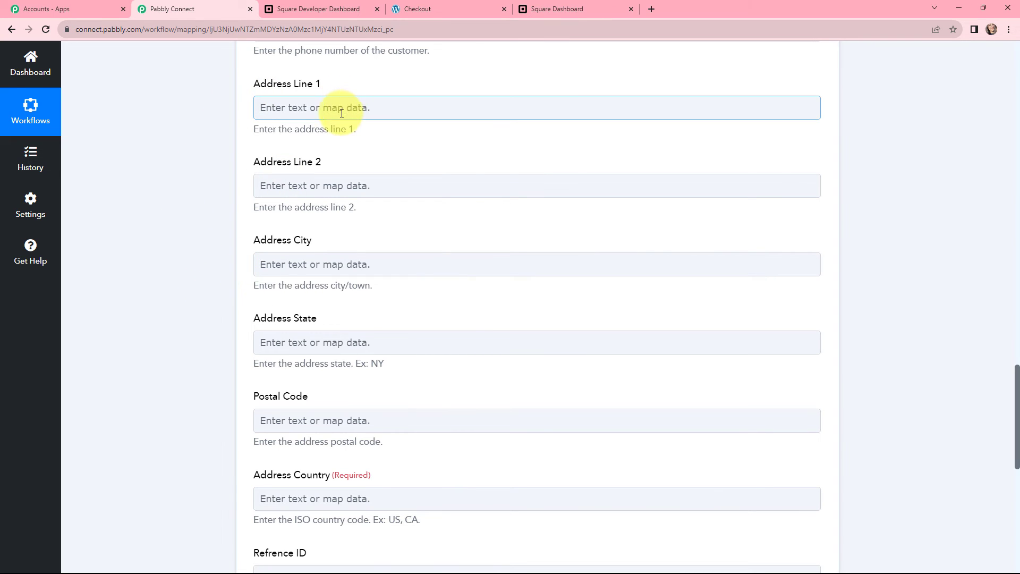
pyautogui.hotkey('ctrl', 'v')
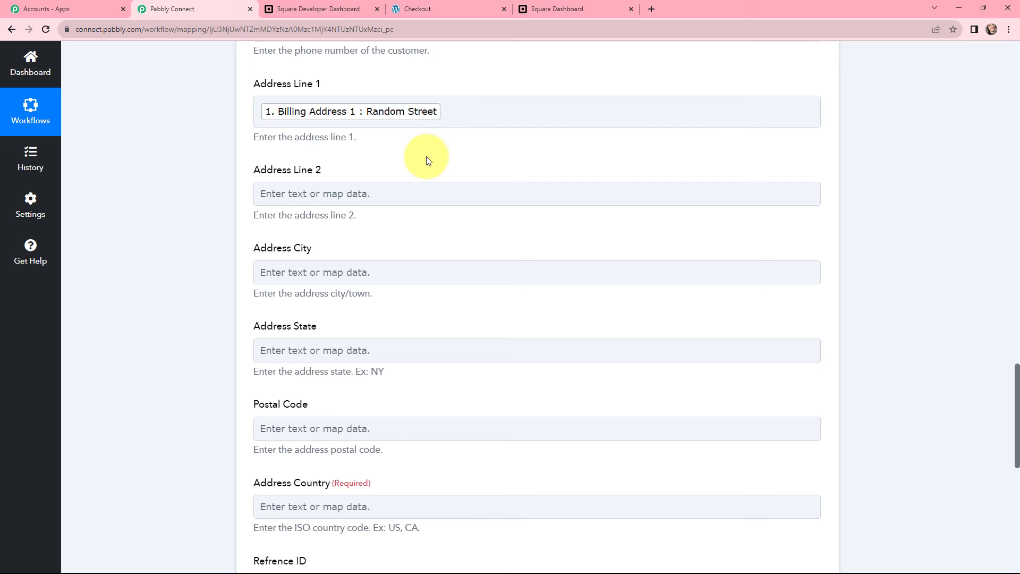
pyautogui.click(375, 193)
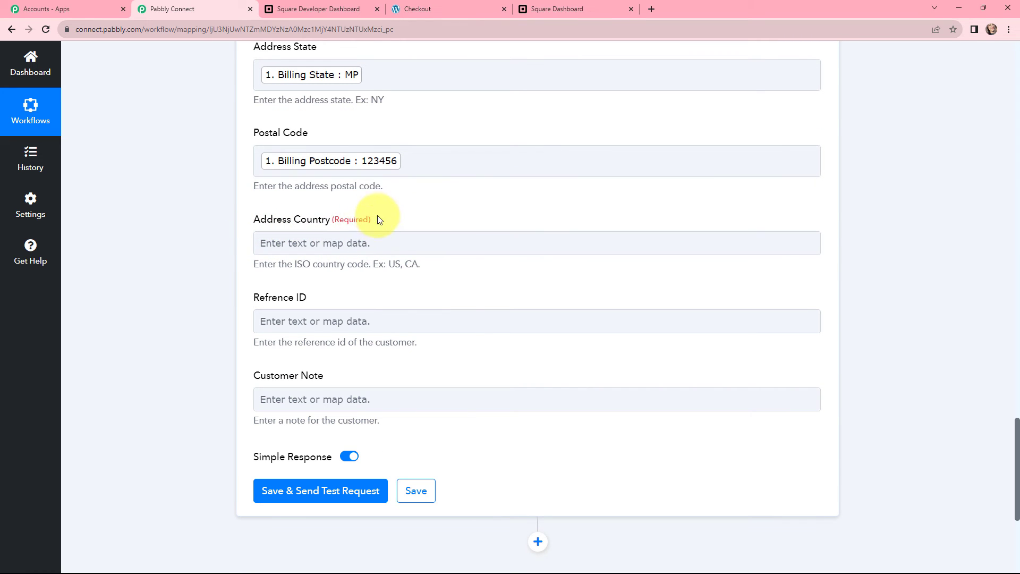
pyautogui.click(357, 240)
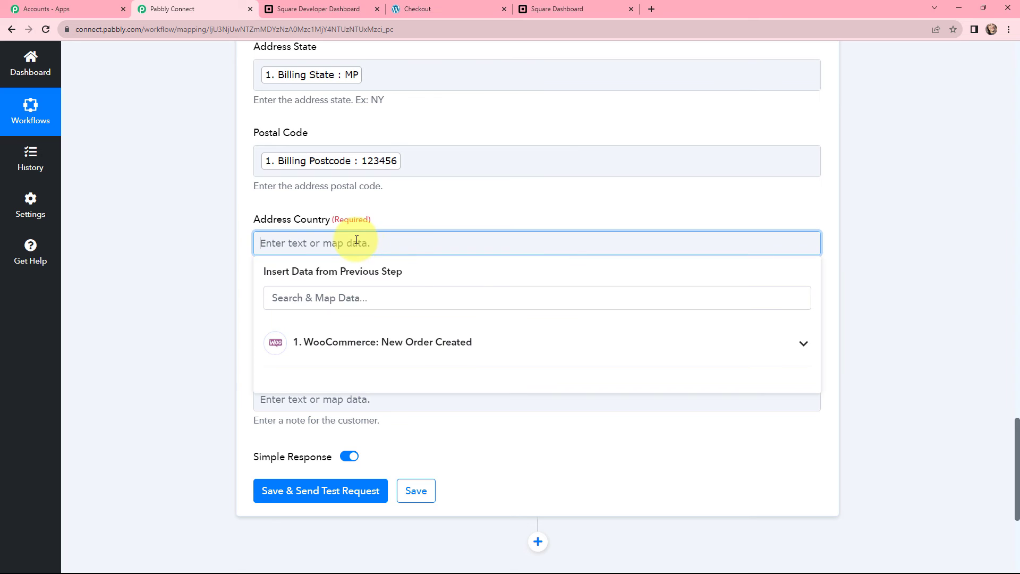
pyautogui.click(400, 334)
pyautogui.click(465, 392)
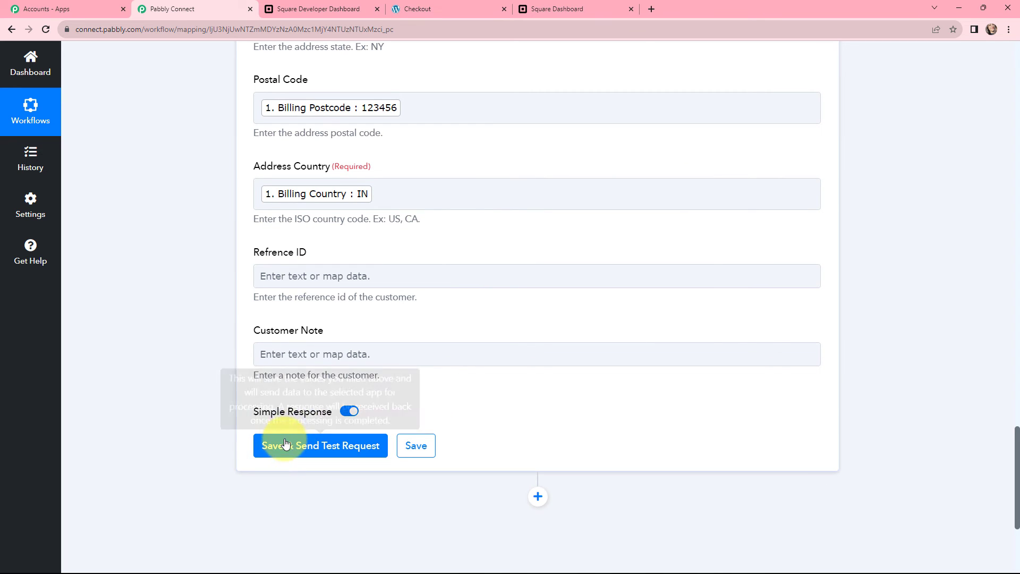
# Step: Save the Square action, send a test request and check the returned Customer Id
pyautogui.click(329, 448)
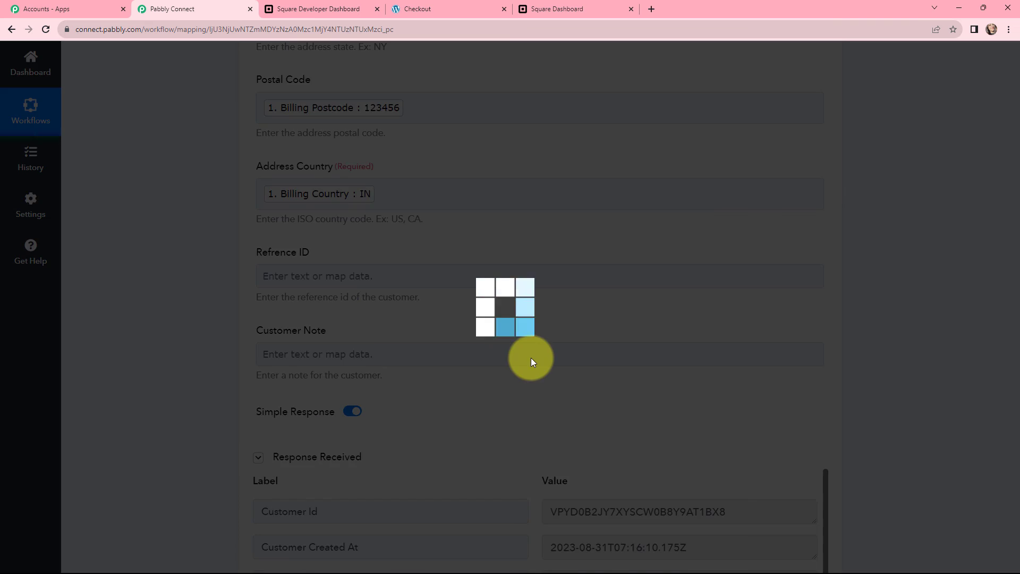
pyautogui.scroll(-4, 532, 358)
pyautogui.scroll(-1, 534, 340)
pyautogui.scroll(1, 534, 340)
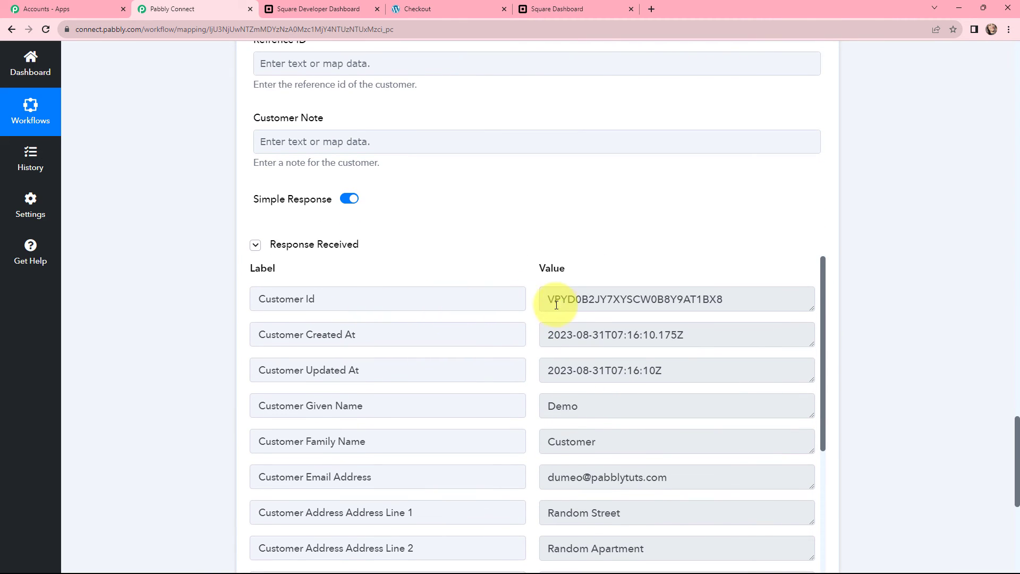
pyautogui.moveTo(551, 301); pyautogui.dragTo(747, 298)
pyautogui.click(748, 298)
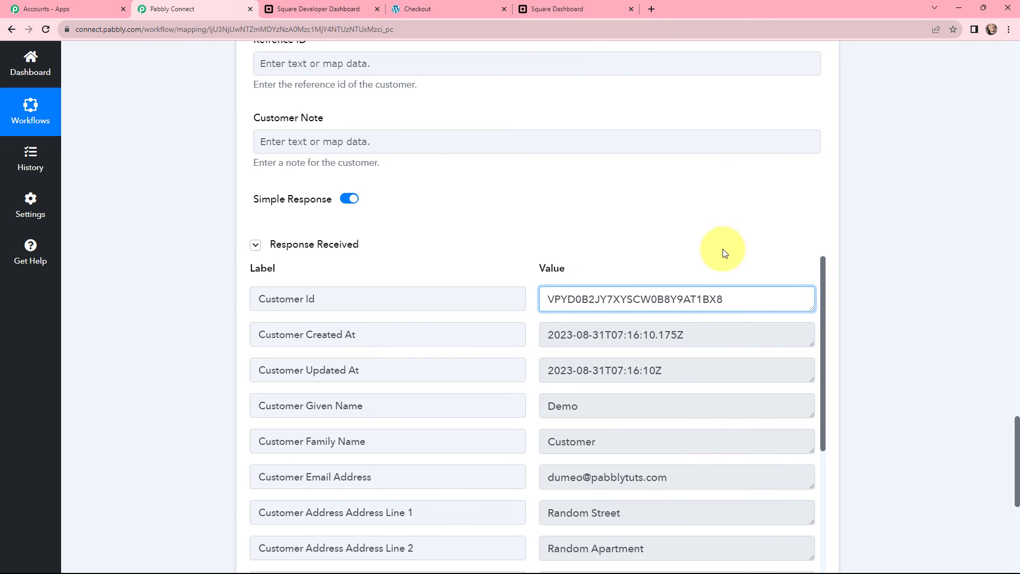
# Step: Review the rest of the test response, then view Square's Customers directory
pyautogui.scroll(-1, 781, 246)
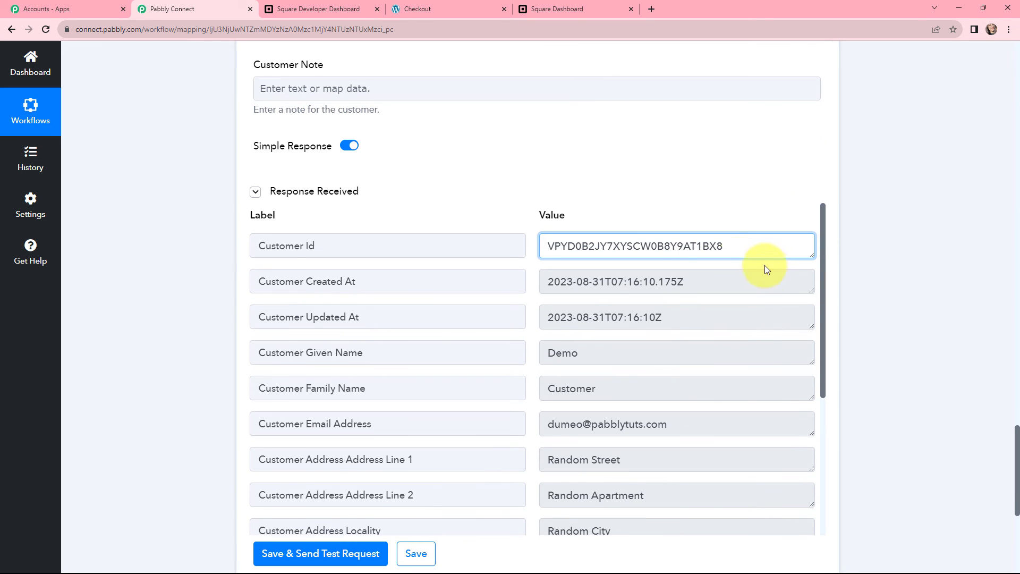
pyautogui.scroll(-1, 580, 336)
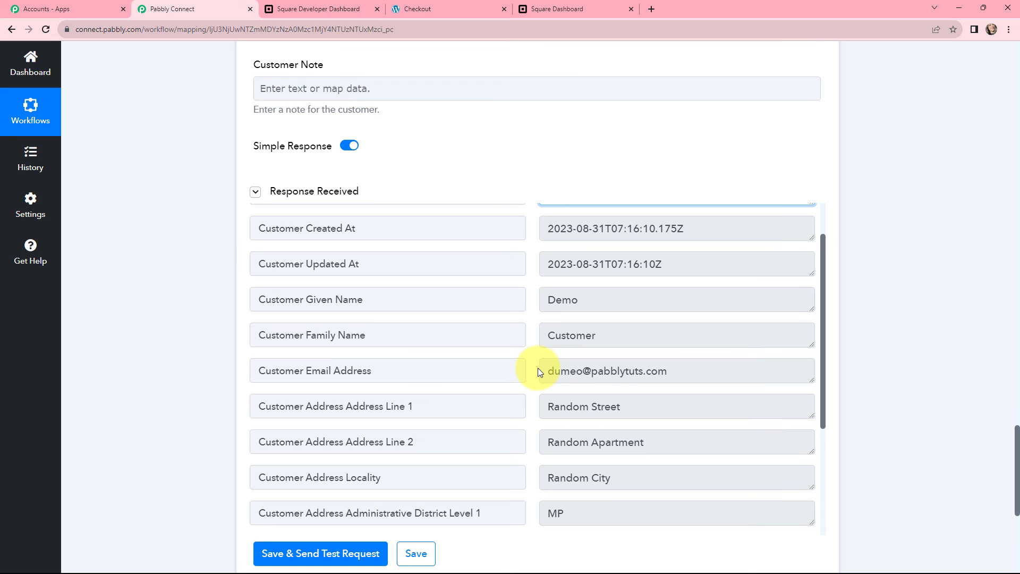
pyautogui.scroll(1, 538, 372)
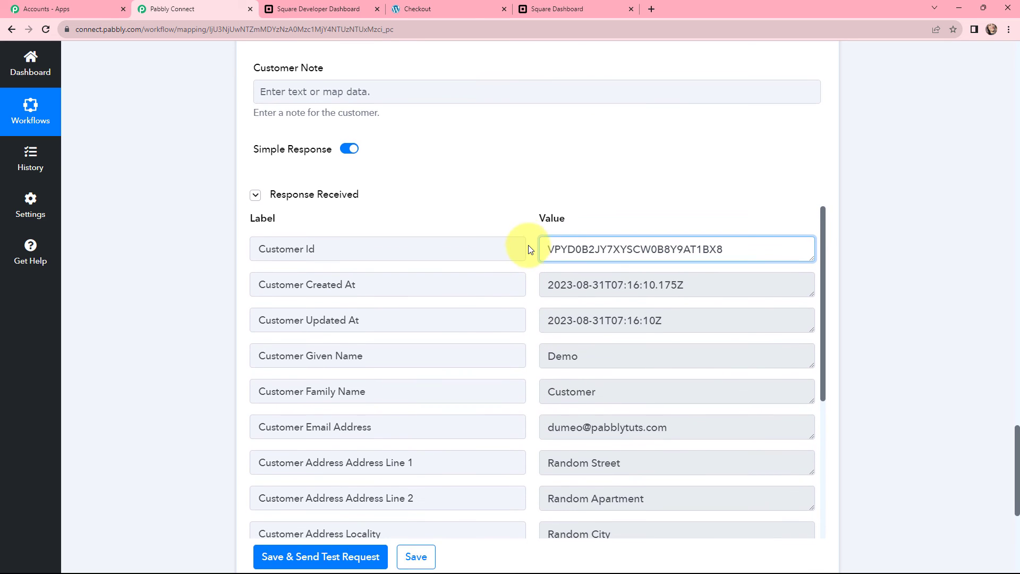
pyautogui.scroll(1, 529, 250)
pyautogui.click(557, 6)
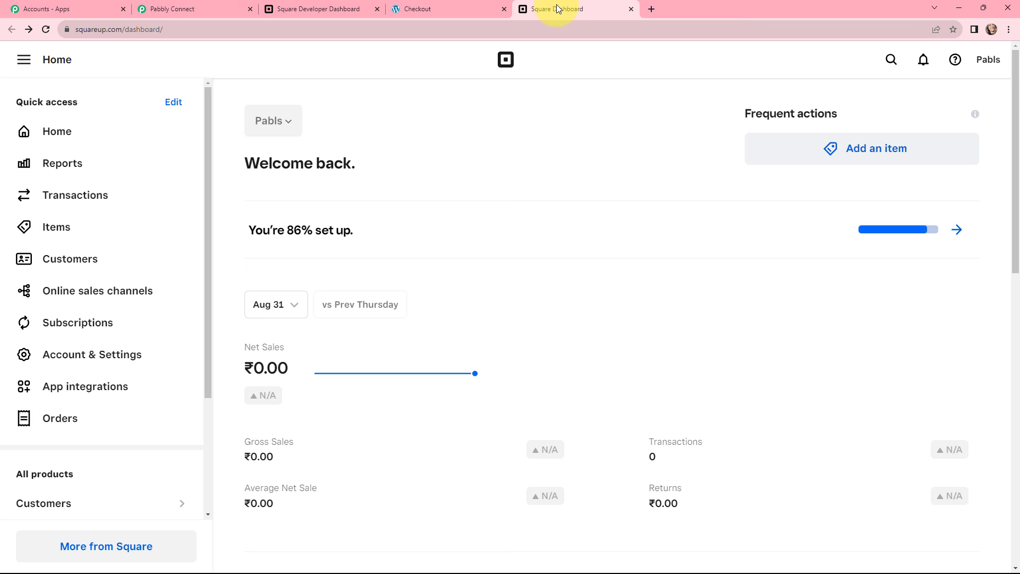
pyautogui.click(80, 264)
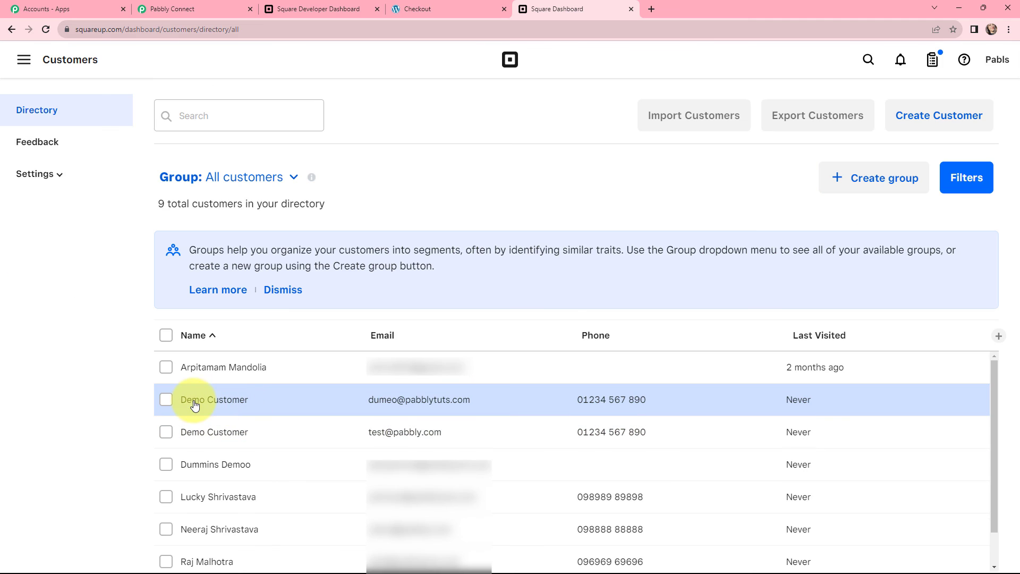